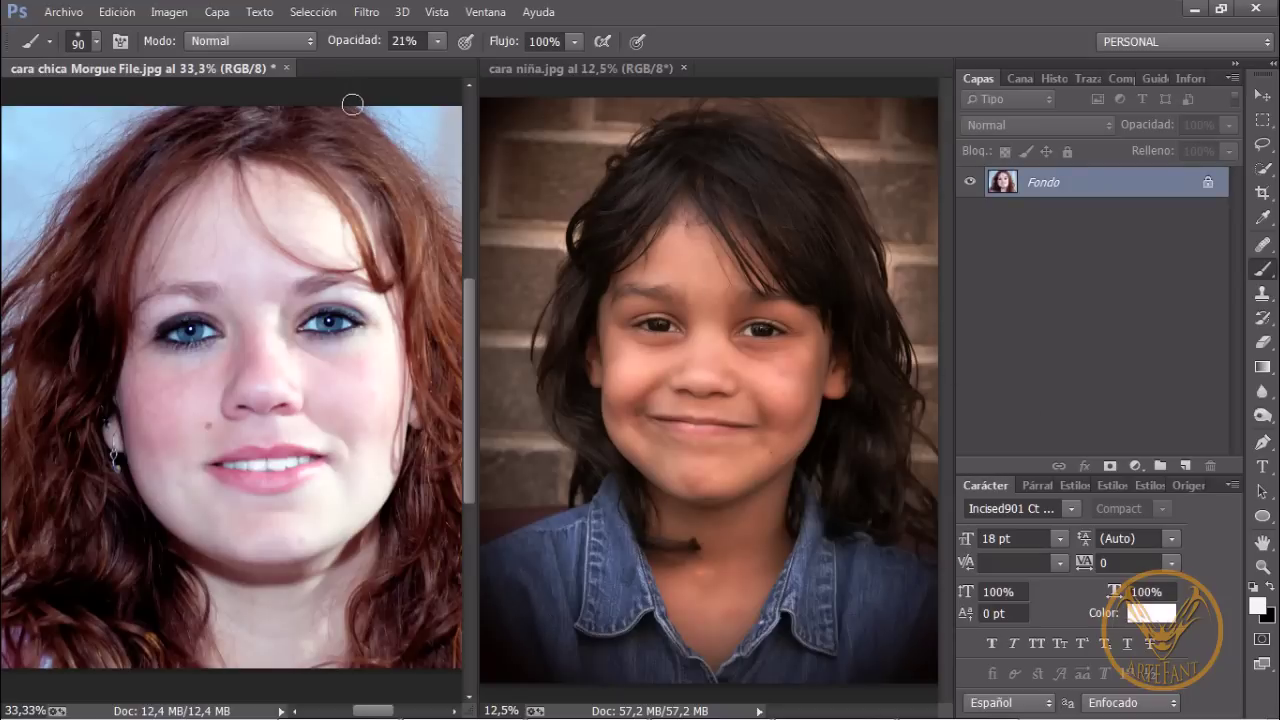
# Show the Imagen > Ajustes adjustments list over the two open portraits
pyautogui.click(169, 12)
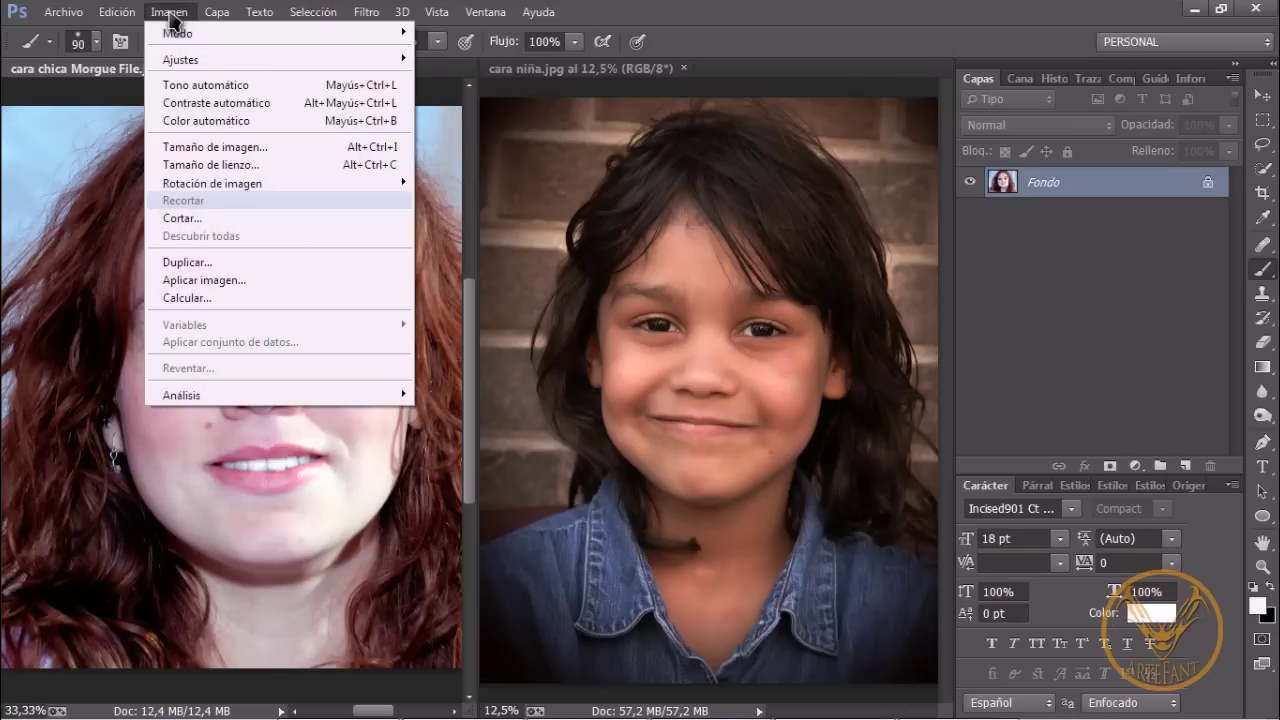
pyautogui.moveTo(181, 59)
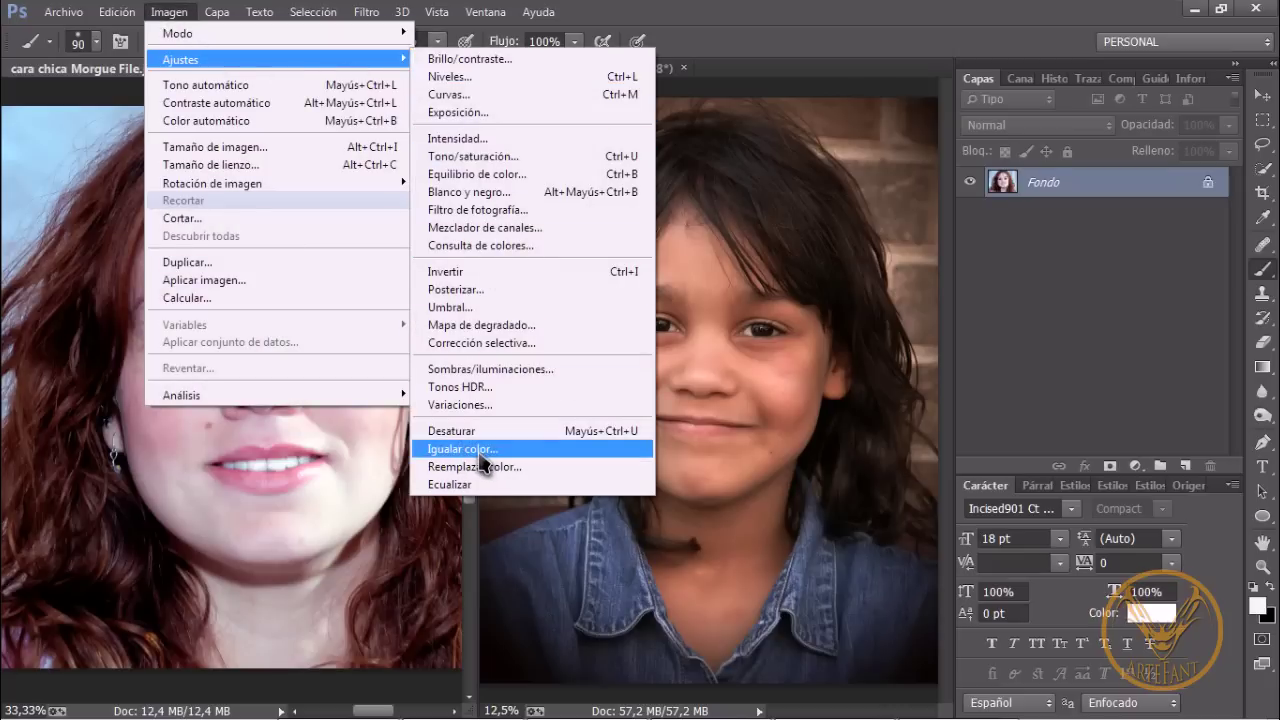
# Dismiss the adjustments menu and unlock the redhead portrait's Fondo layer as Capa 0
pyautogui.click(780, 55)
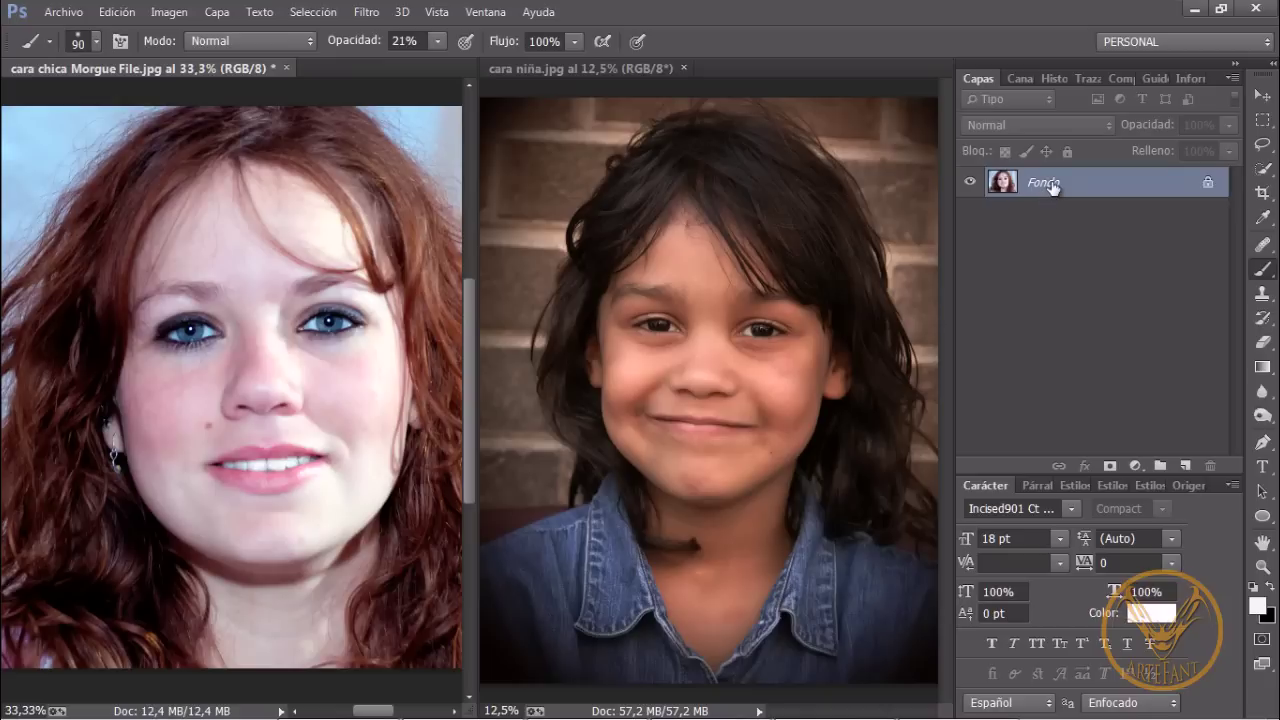
pyautogui.doubleClick(1052, 187)
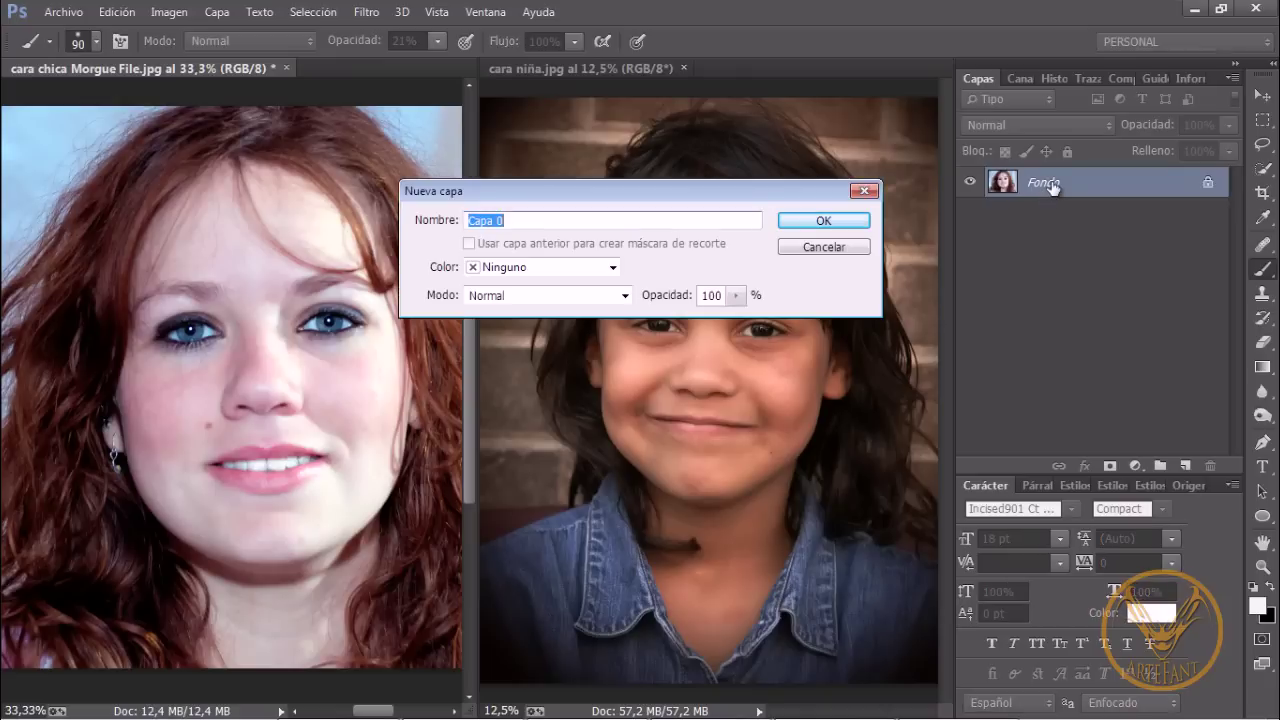
pyautogui.click(828, 218)
# Unlock the girl's portrait Fondo layer as Capa 0 as well
pyautogui.click(787, 217)
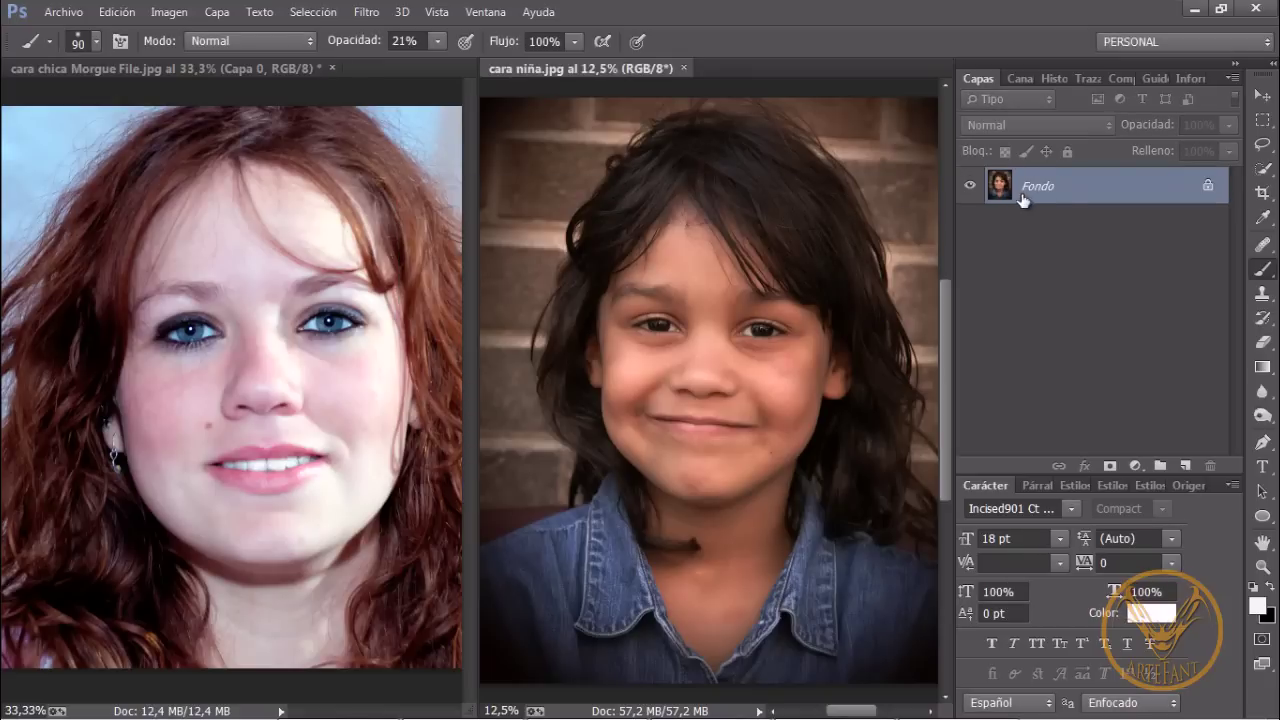
pyautogui.doubleClick(1062, 190)
pyautogui.click(828, 219)
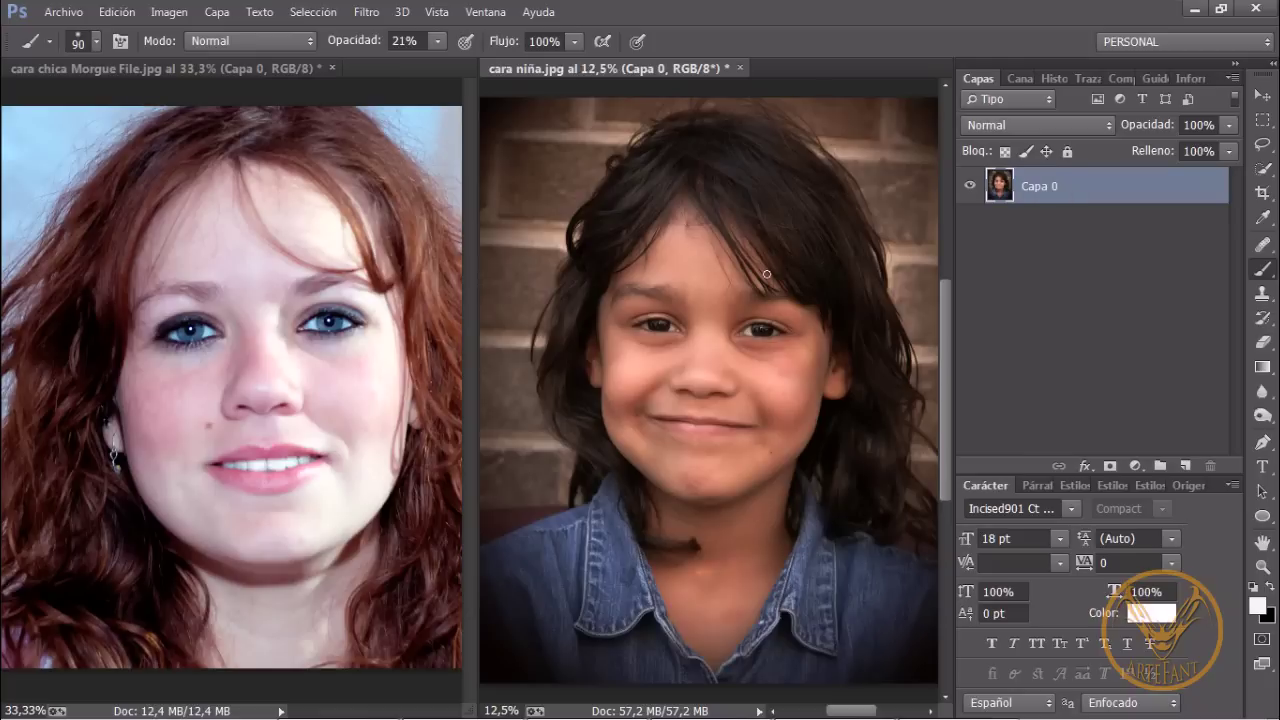
# Switch to the Move tool and check the Ventana > Organizar layout without changing it
pyautogui.press('v')
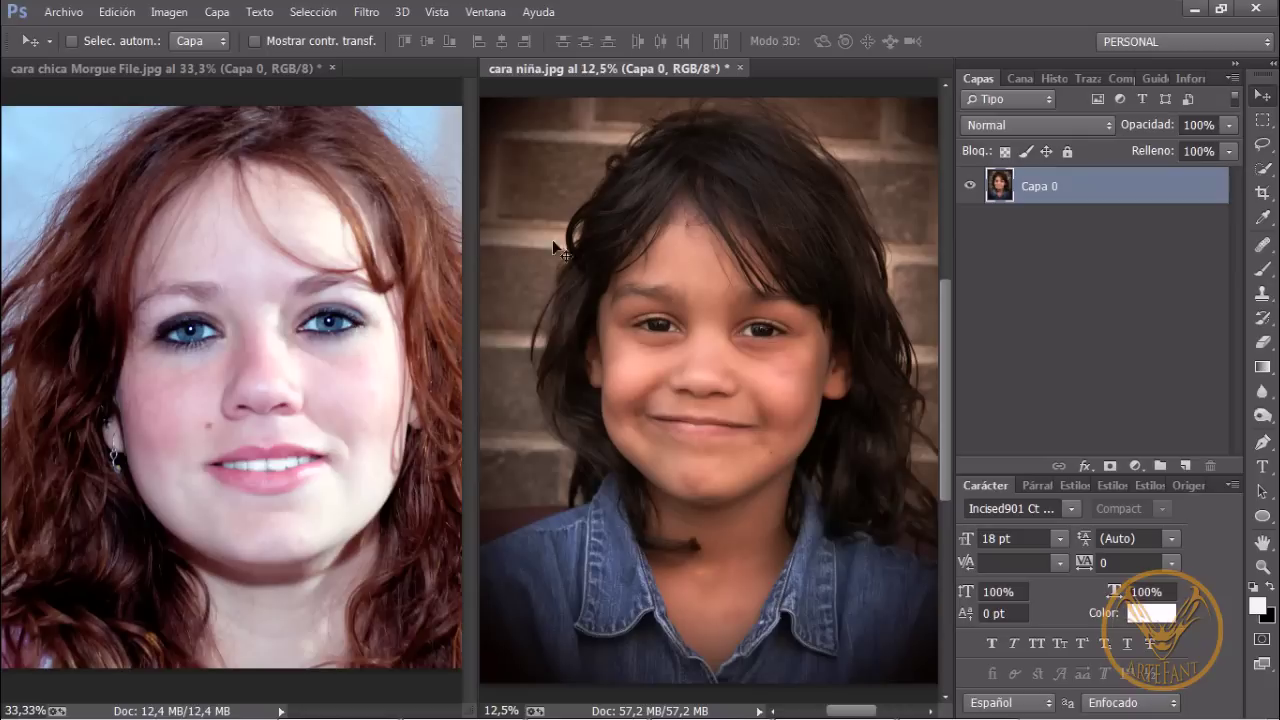
pyautogui.click(486, 12)
pyautogui.moveTo(556, 33)
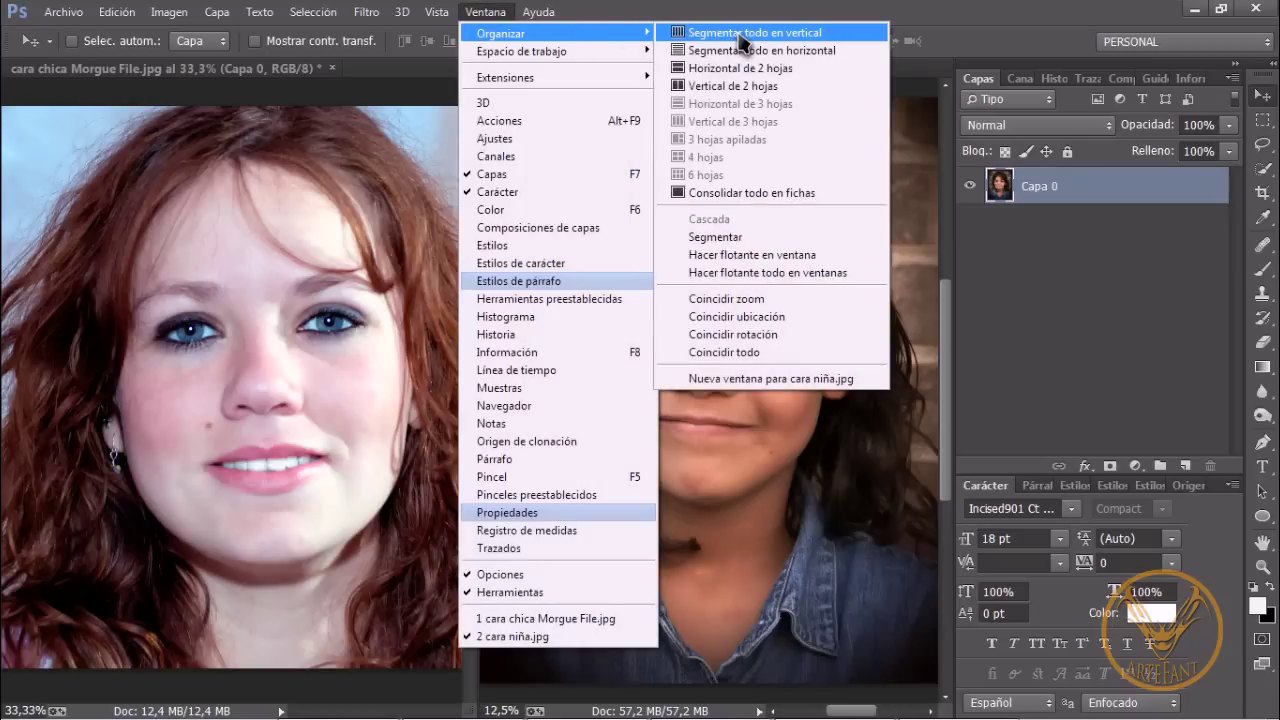
pyautogui.click(978, 38)
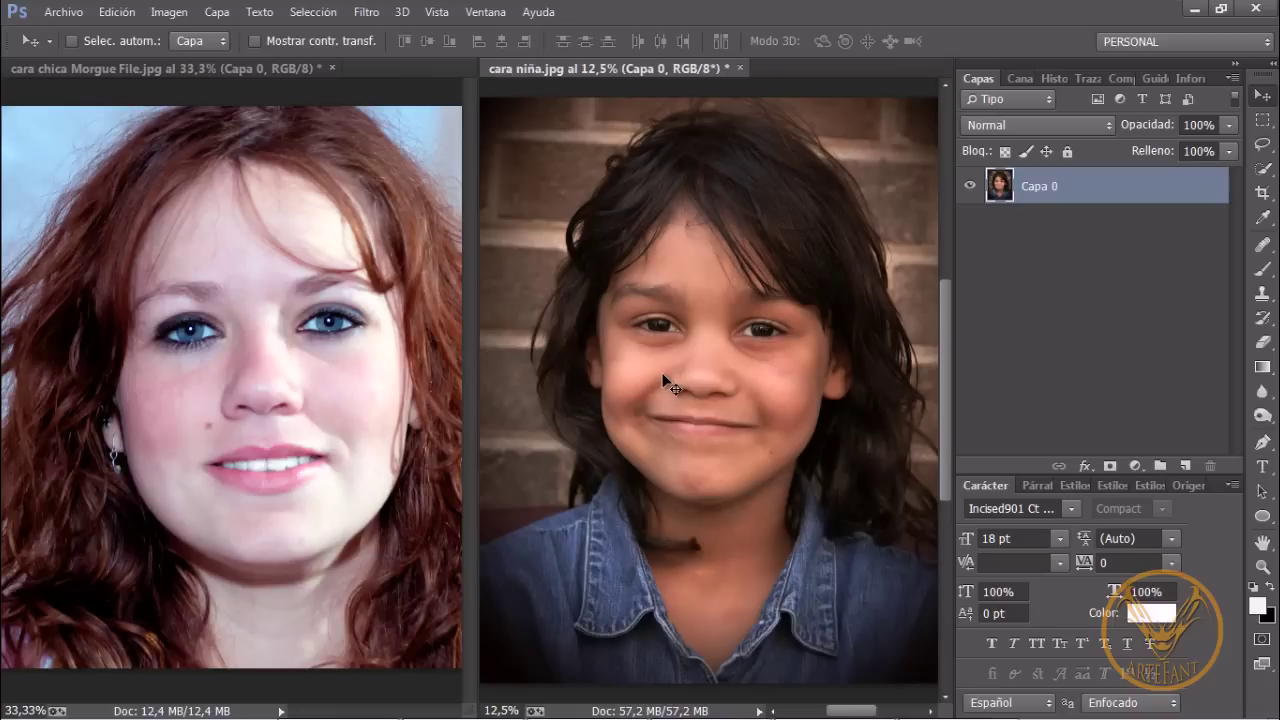
# Add a Curvas 1 adjustment layer above Capa 0 and target its curve settings
pyautogui.click(1136, 467)
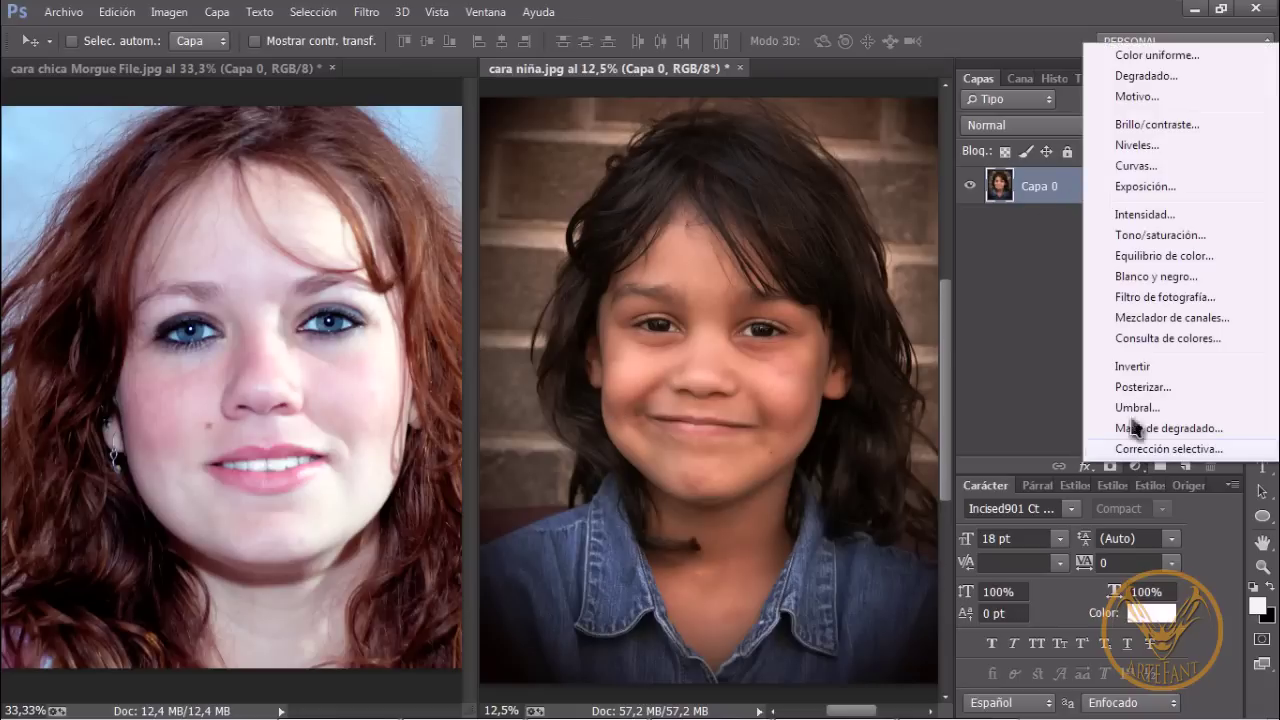
pyautogui.click(1131, 170)
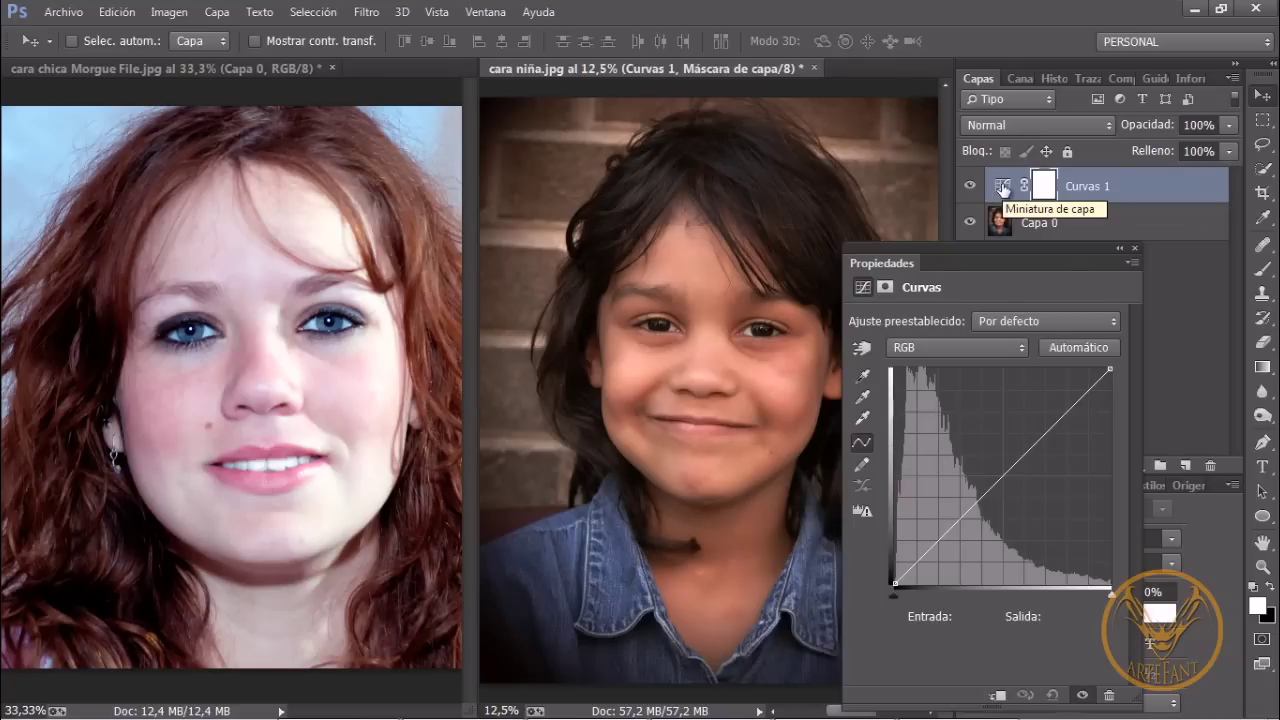
pyautogui.click(1003, 188)
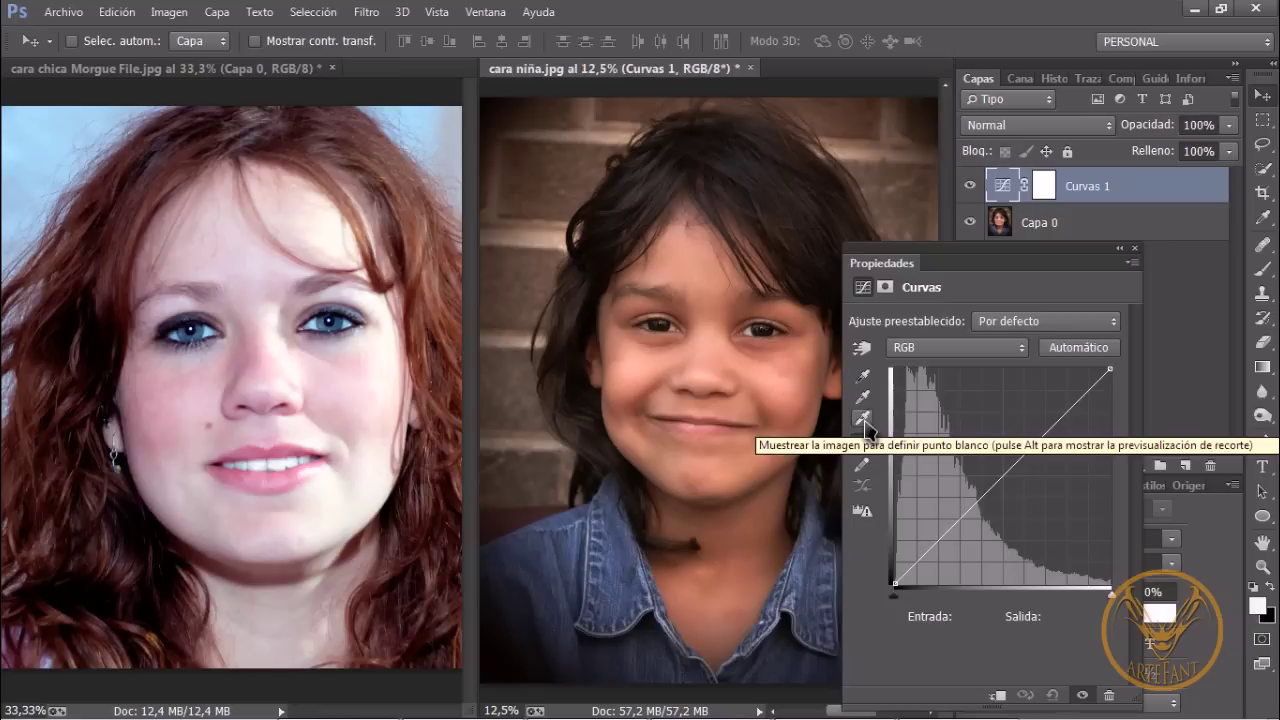
# Sample the redhead's cheek (f3d7d6) as the Curves white-point target colour and save it as default
pyautogui.doubleClick(863, 420)
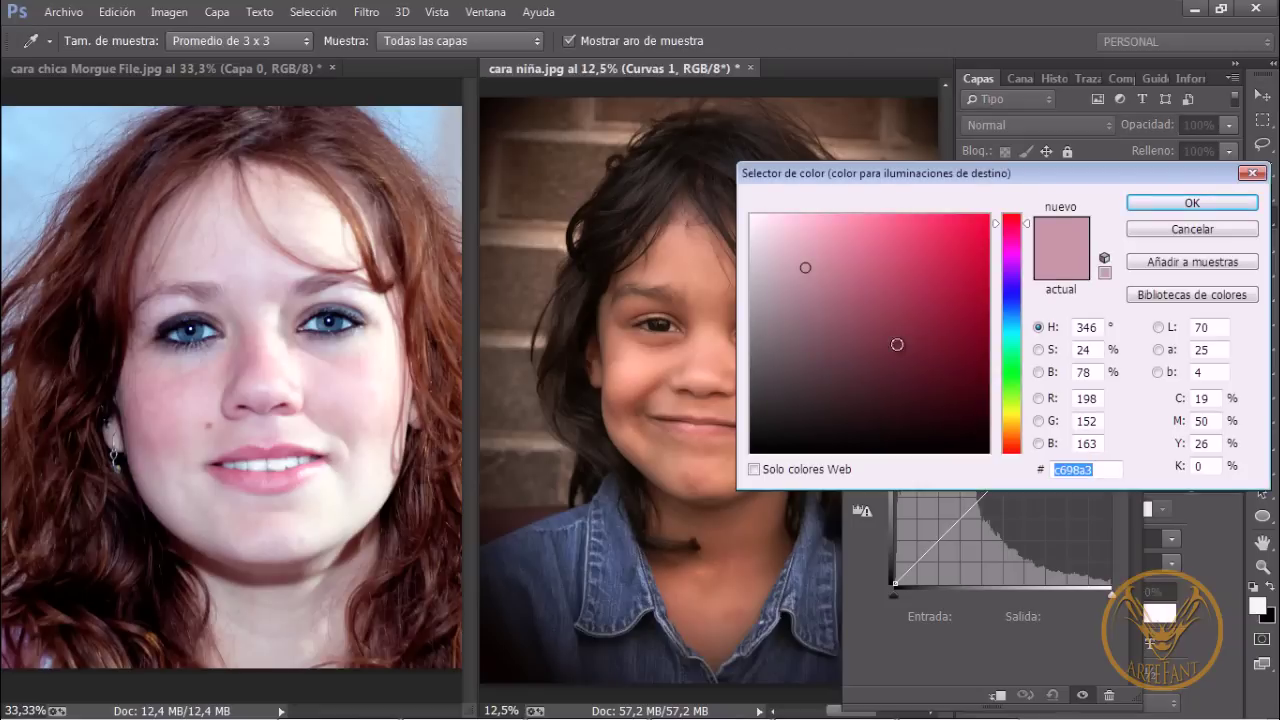
pyautogui.moveTo(1048, 182); pyautogui.dragTo(1028, 147)
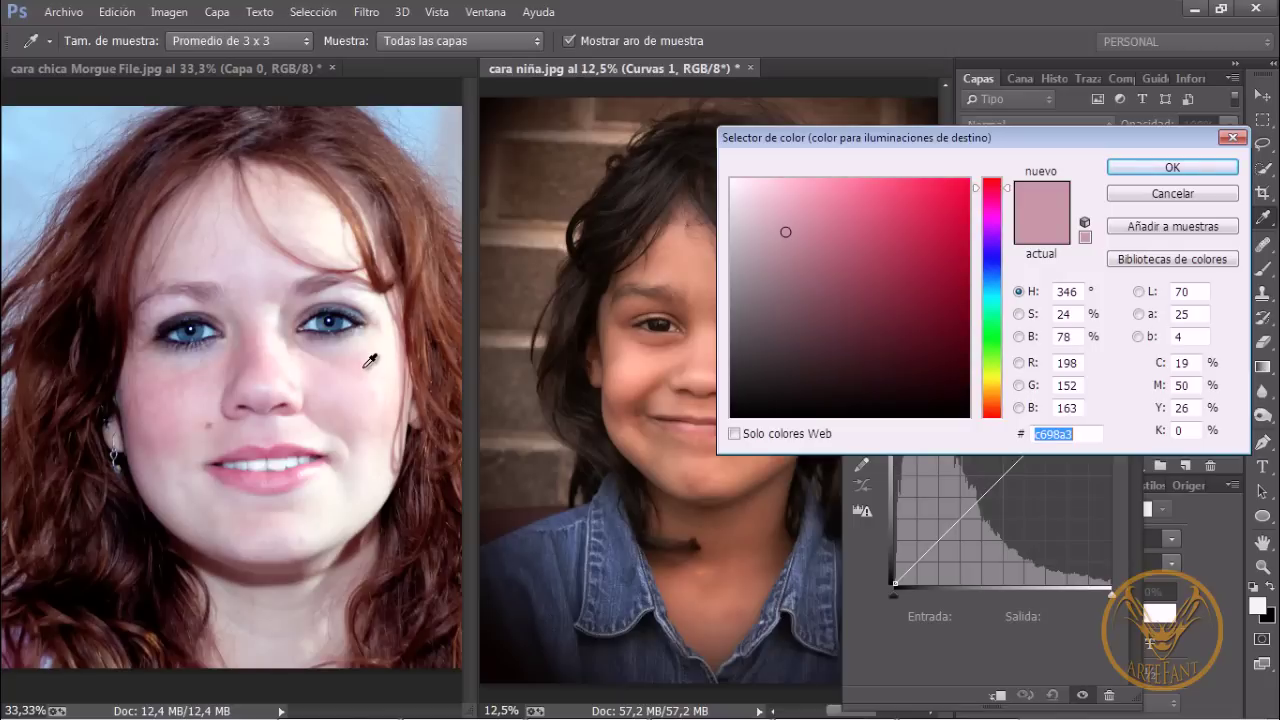
pyautogui.click(366, 366)
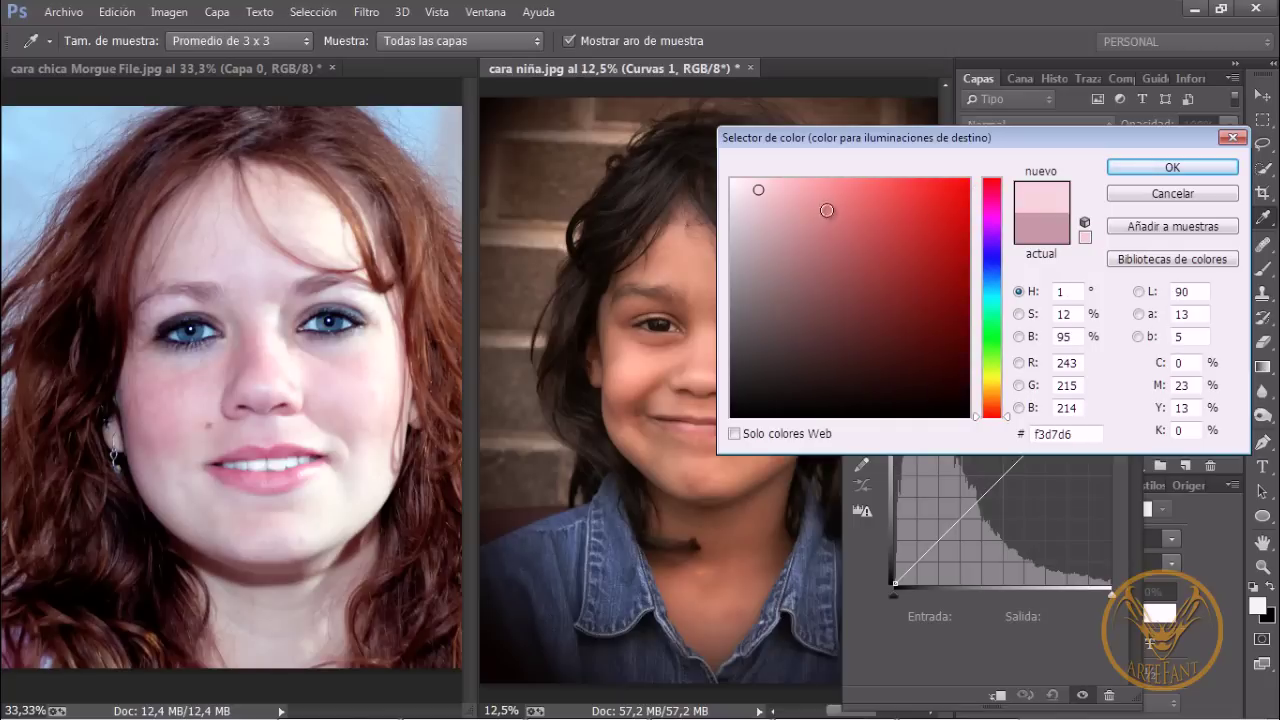
pyautogui.click(1165, 168)
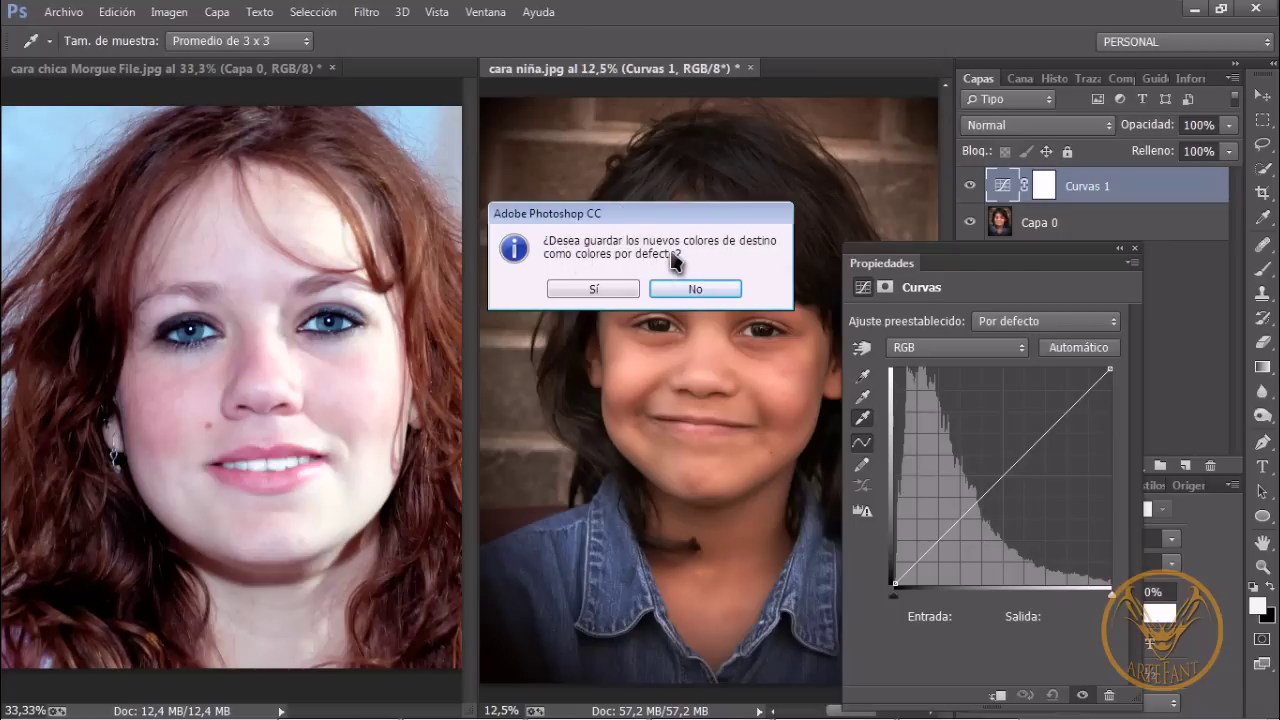
pyautogui.click(596, 290)
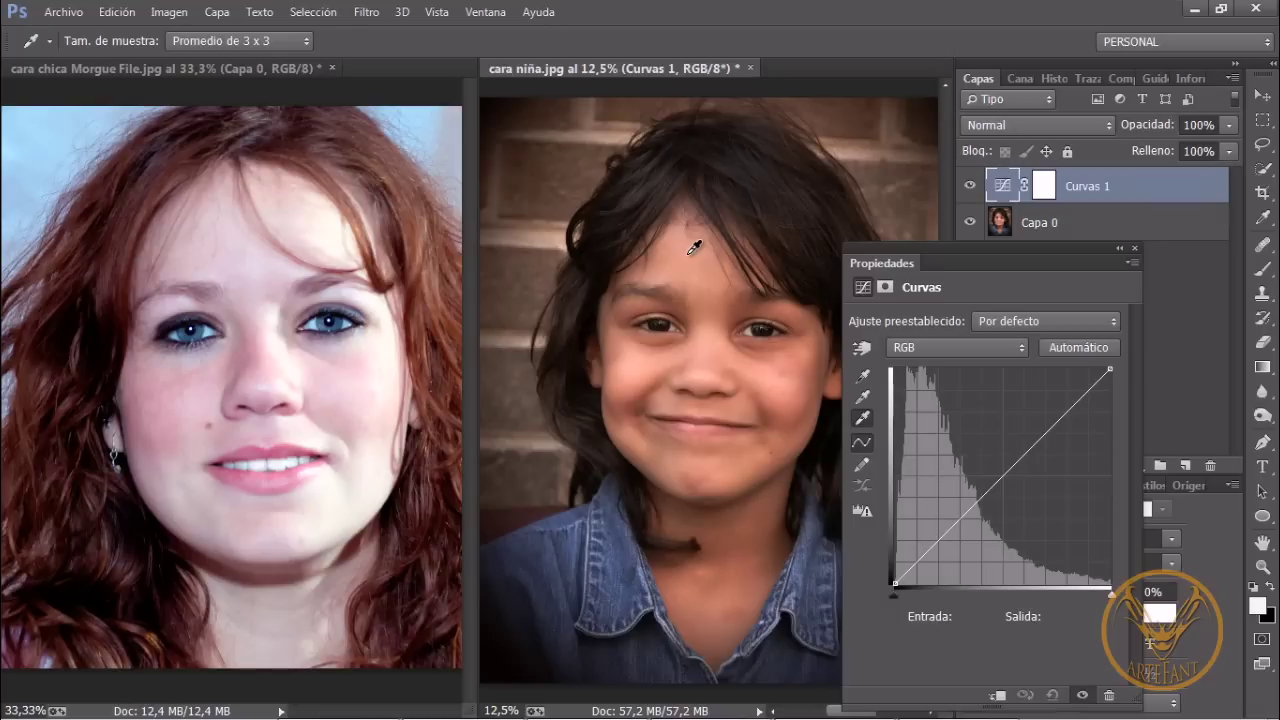
# Set the girl's forehead as white point, close Propiedades, and toggle Curvas 1 to compare
pyautogui.click(694, 247)
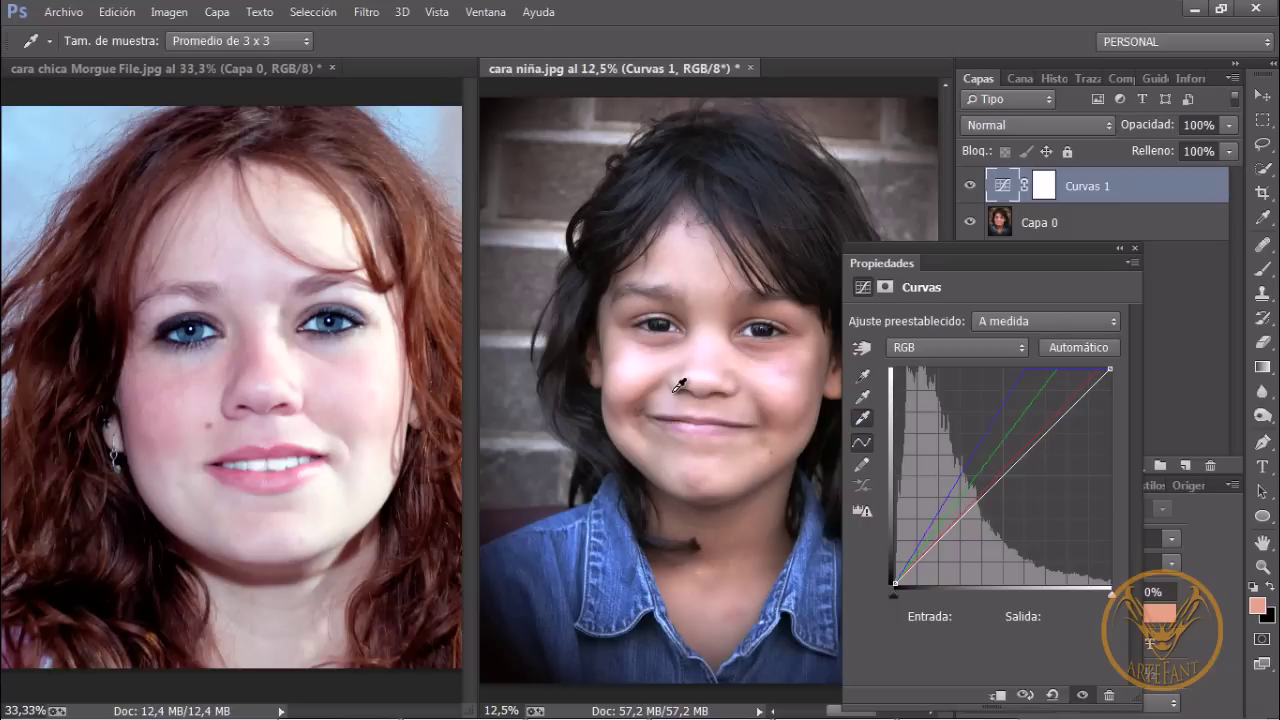
pyautogui.click(1134, 248)
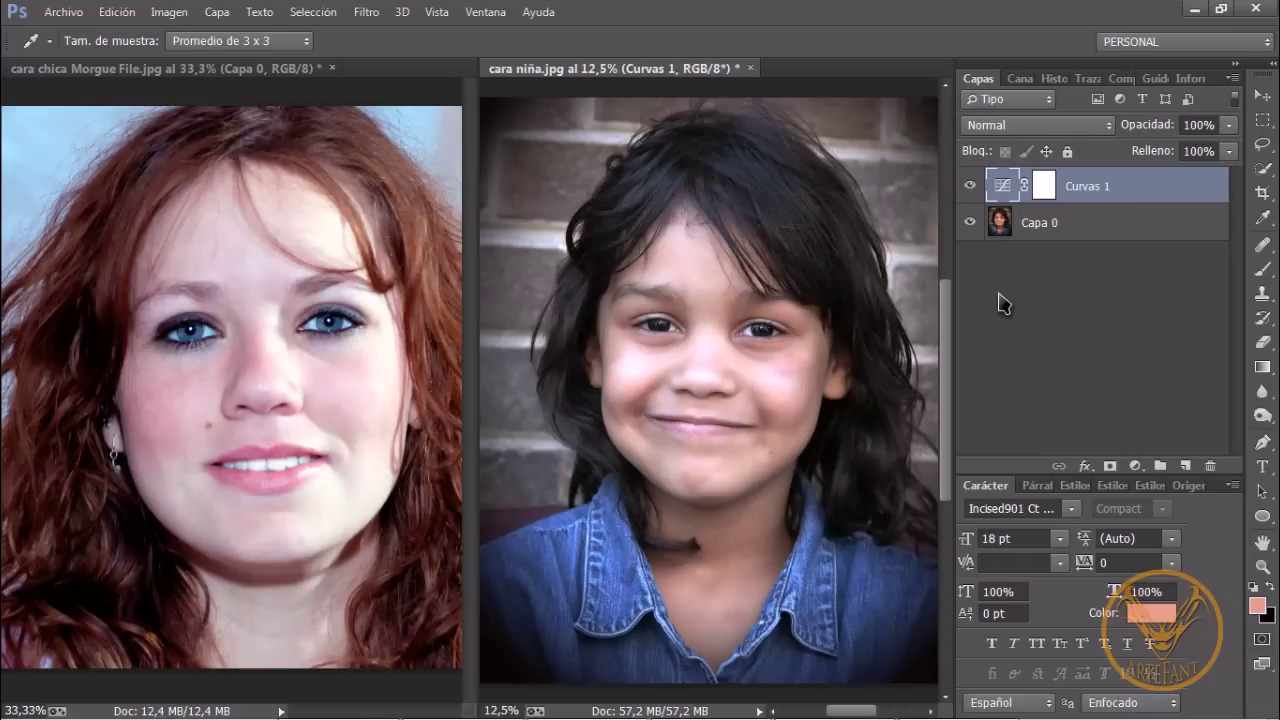
pyautogui.click(970, 187)
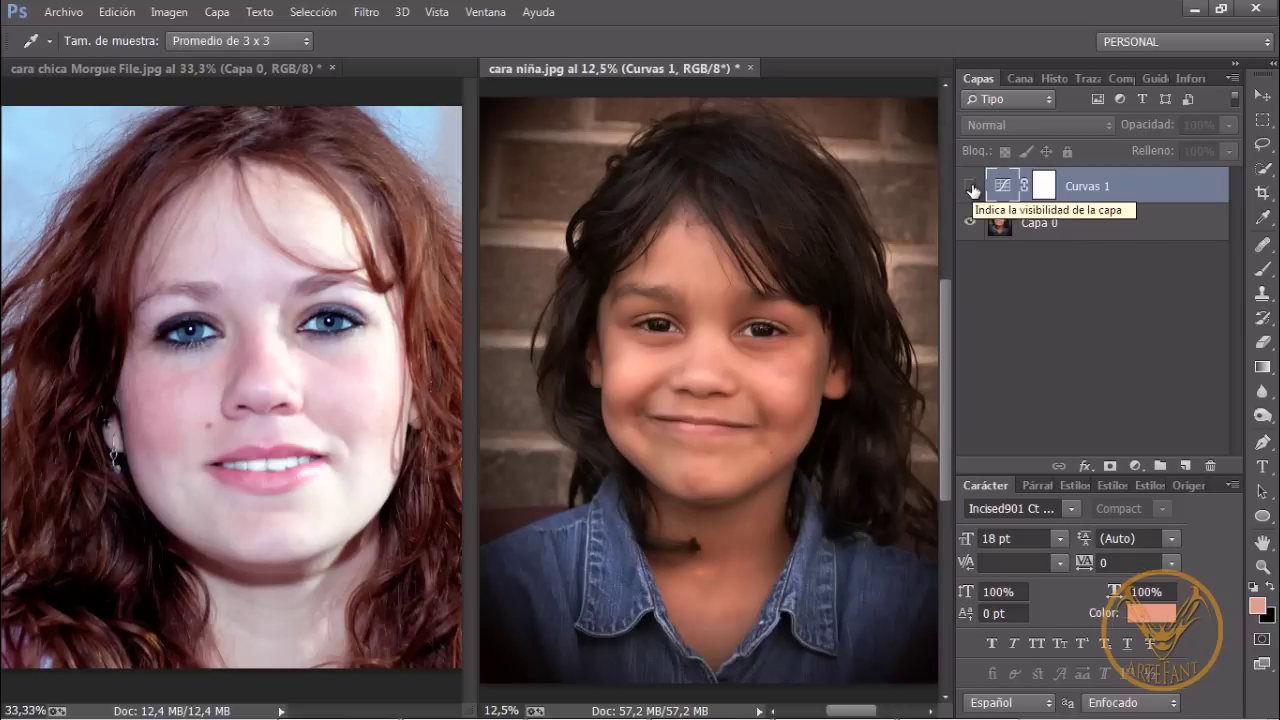
pyautogui.click(970, 187)
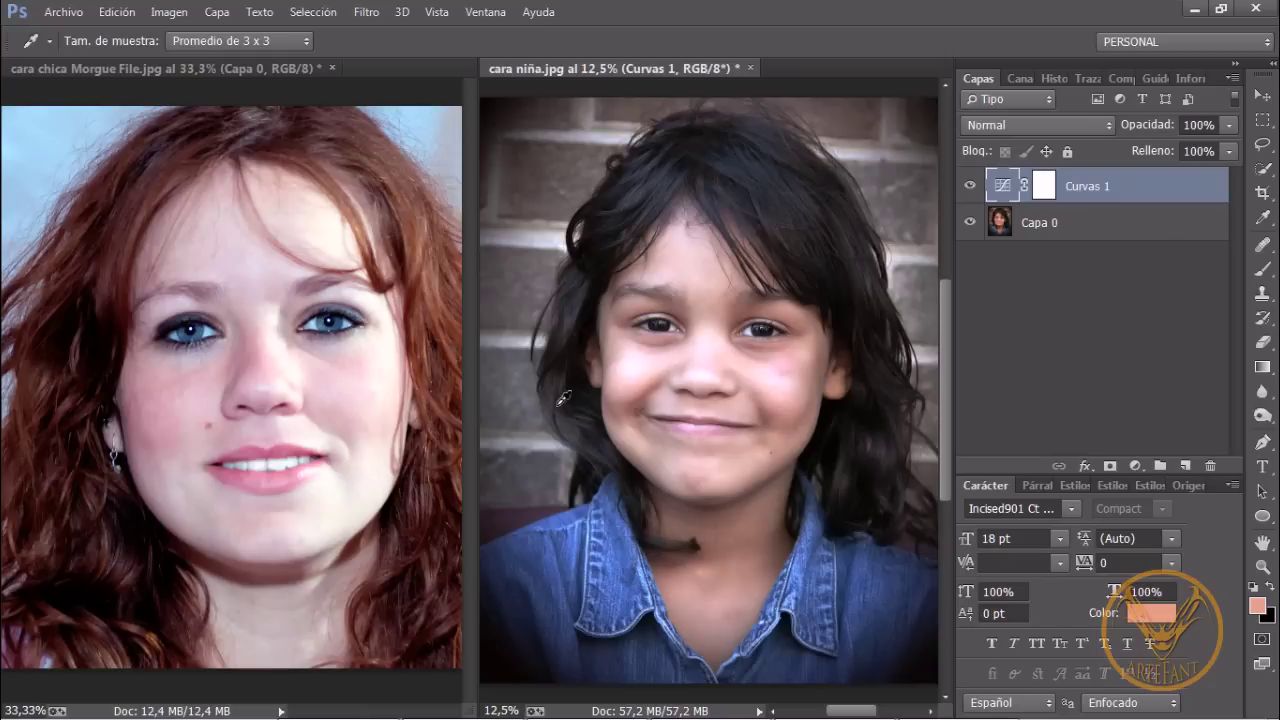
pyautogui.rightClick(1080, 186)
pyautogui.press('Escape')
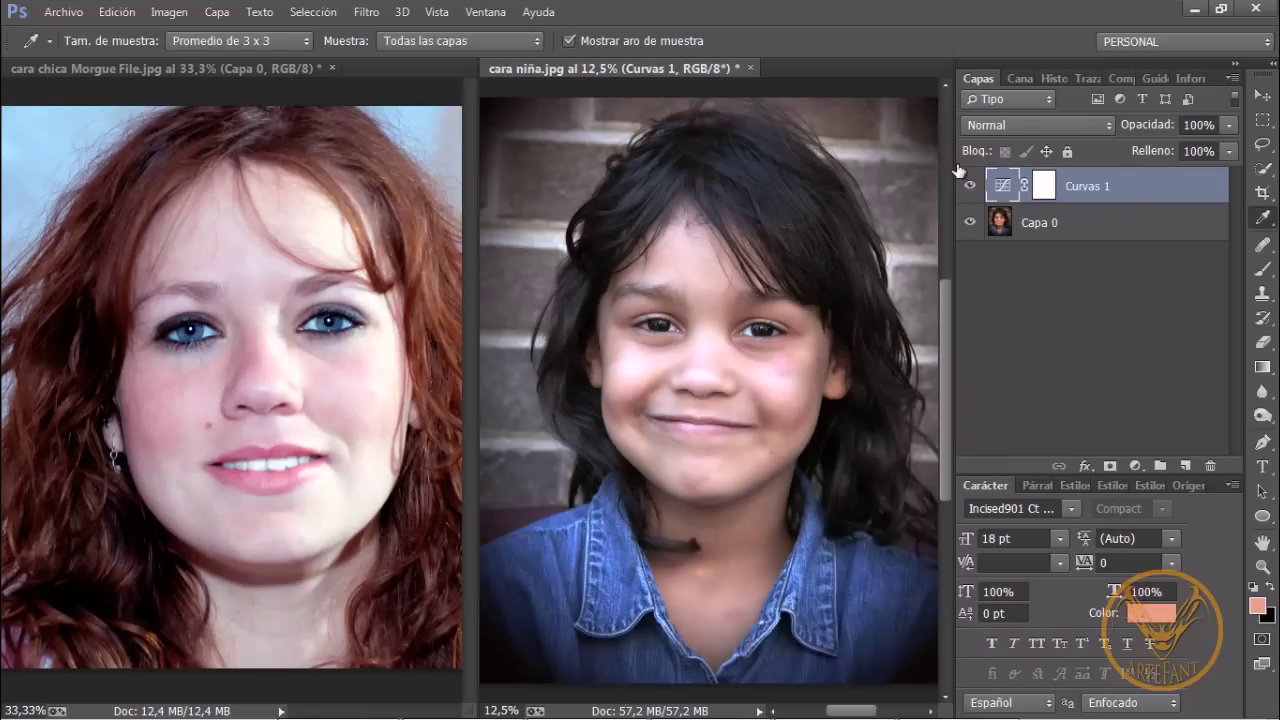
pyautogui.click(751, 68)
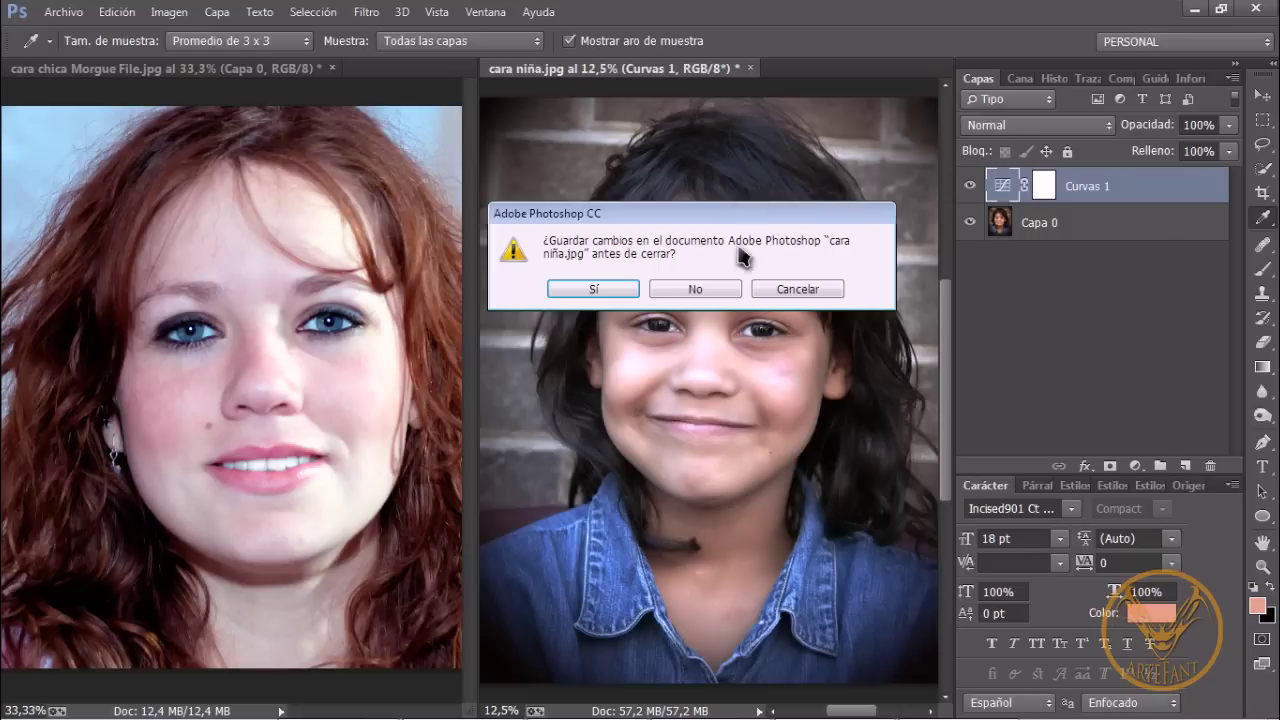
pyautogui.click(712, 291)
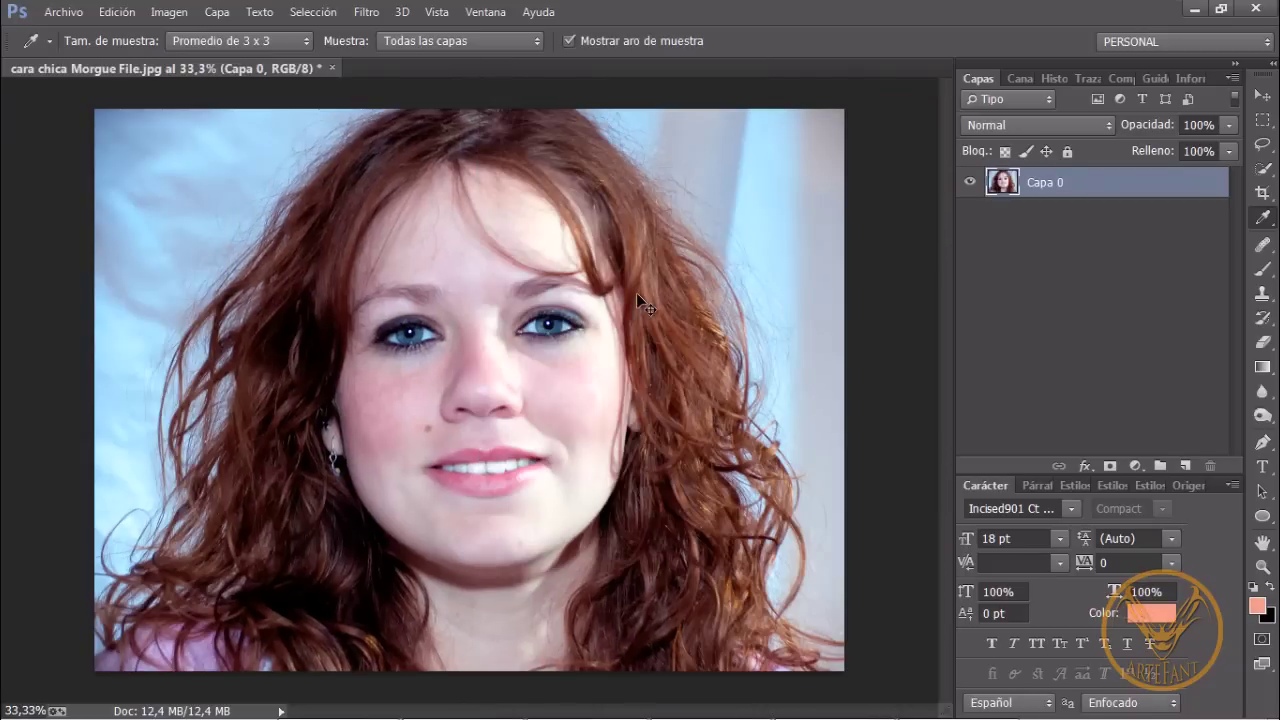
pyautogui.hotkey('ctrl', '+')
pyautogui.press('v')
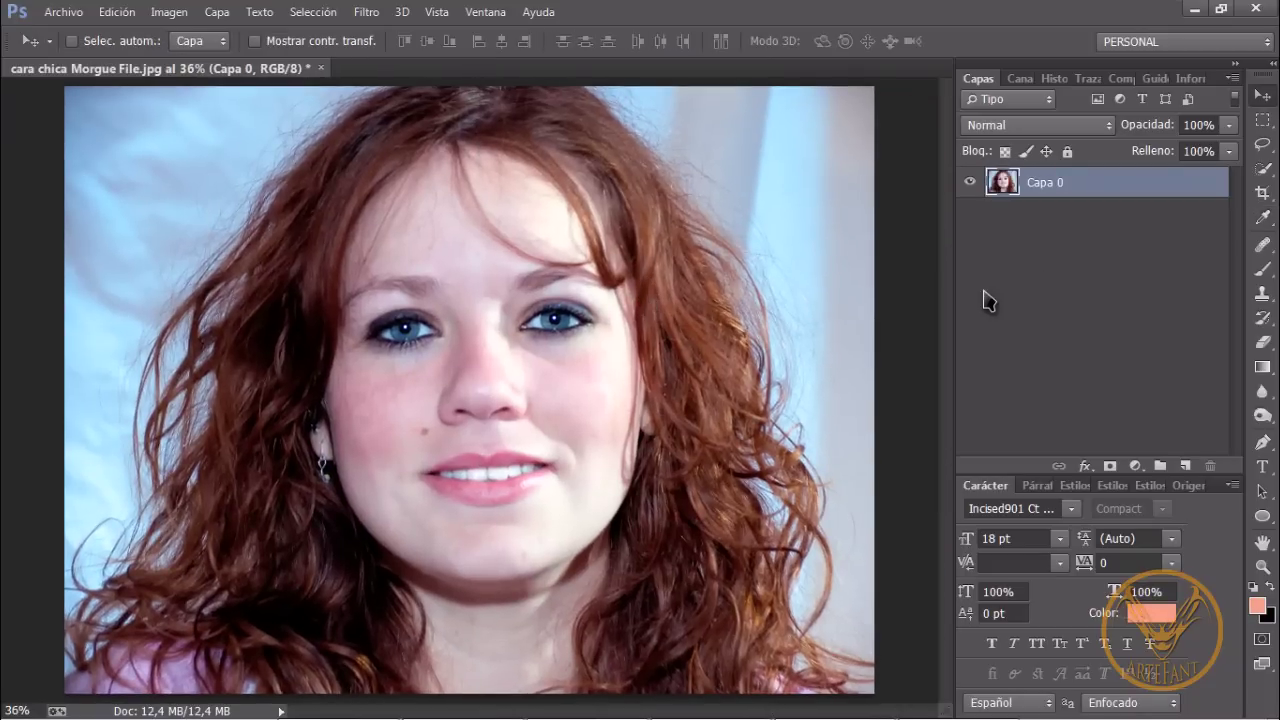
pyautogui.click(1055, 78)
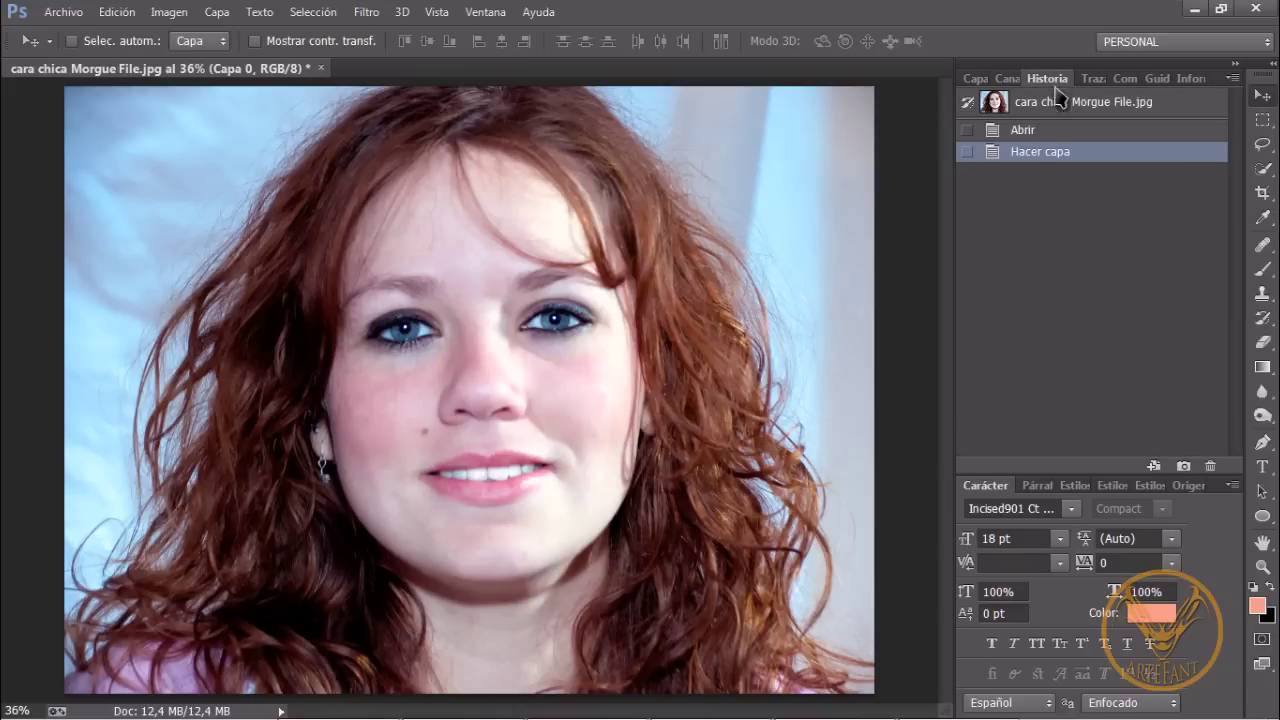
pyautogui.click(975, 78)
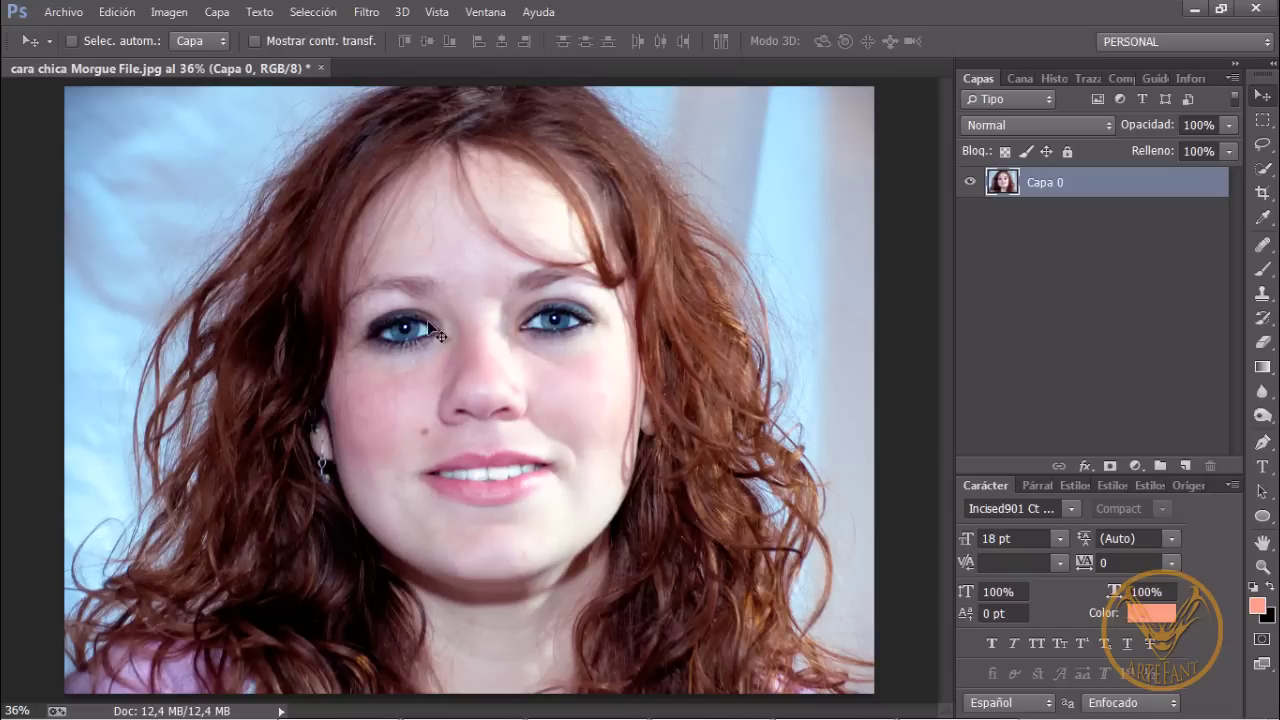
# Add a new Curves layer with a cheek-sampled white-point target, then click the image to warm it
pyautogui.click(1135, 467)
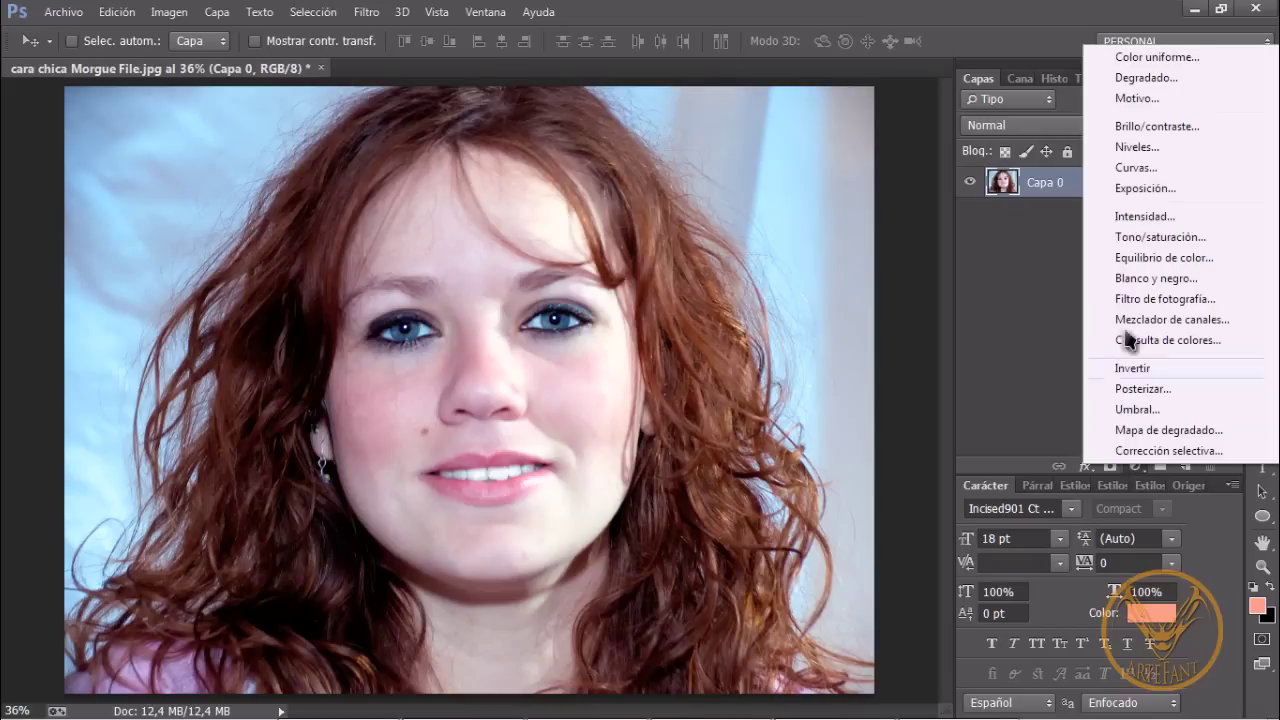
pyautogui.click(1133, 168)
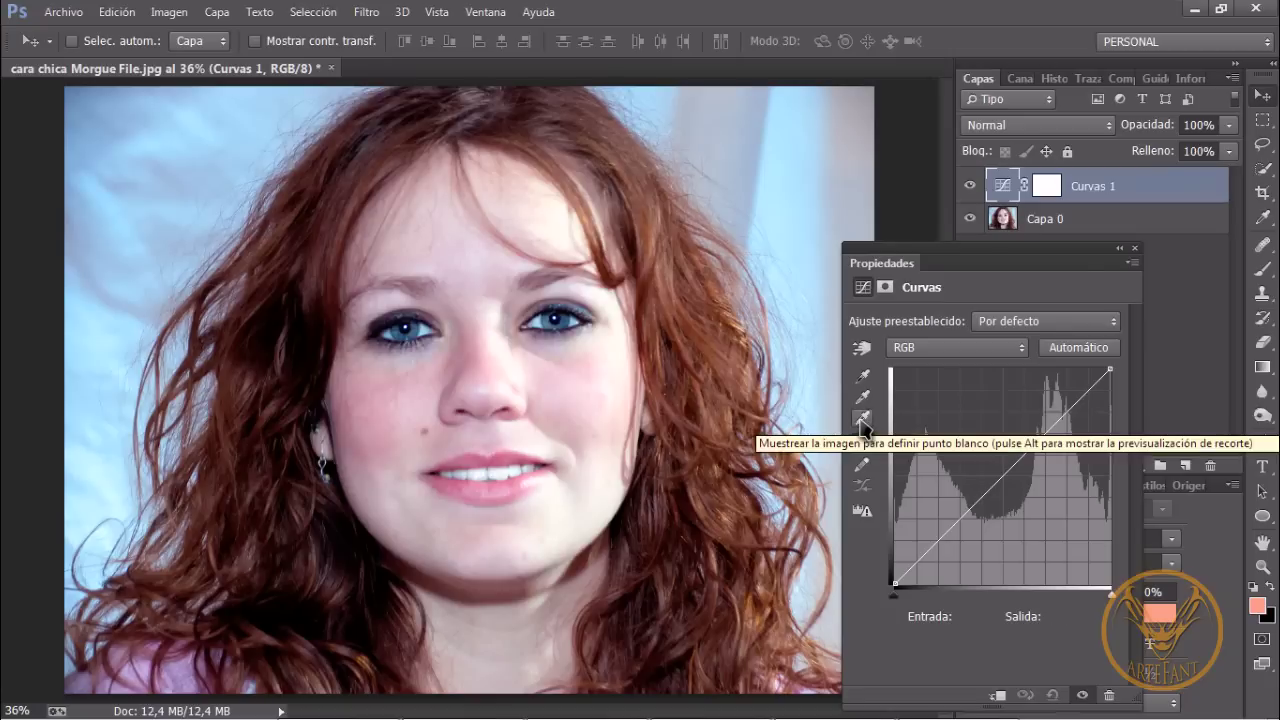
pyautogui.doubleClick(862, 425)
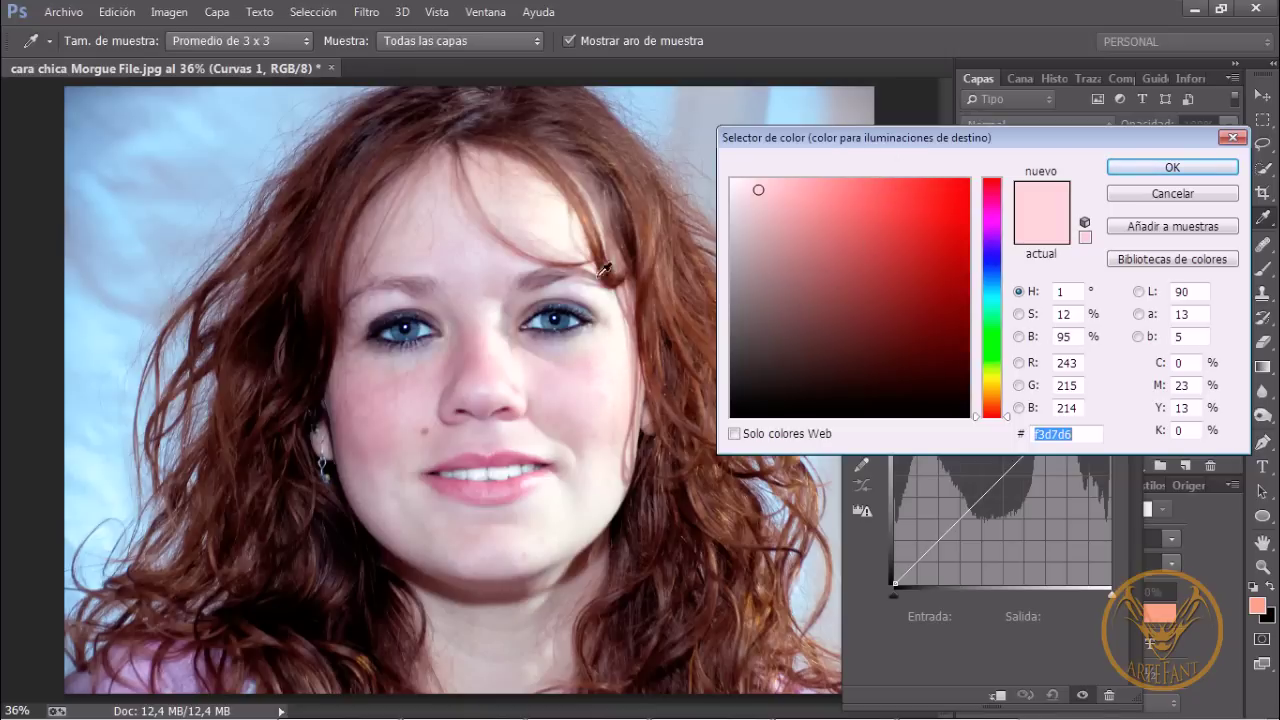
pyautogui.click(584, 361)
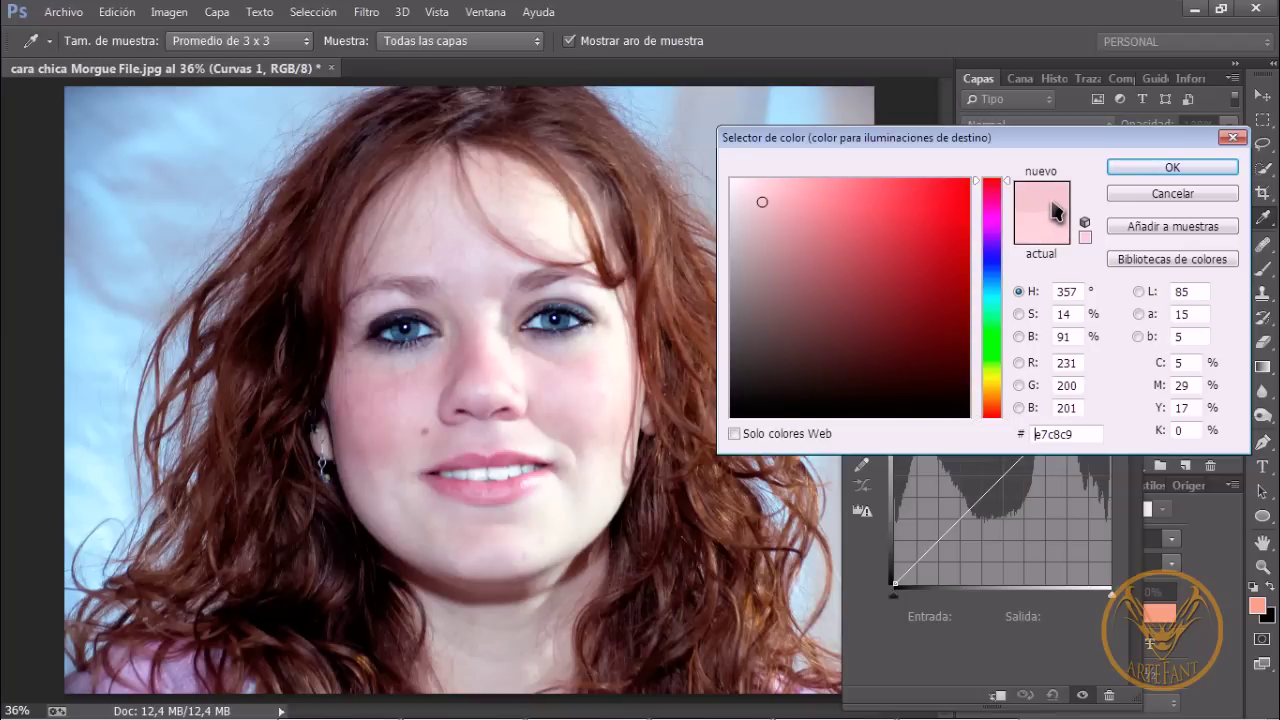
pyautogui.click(1148, 174)
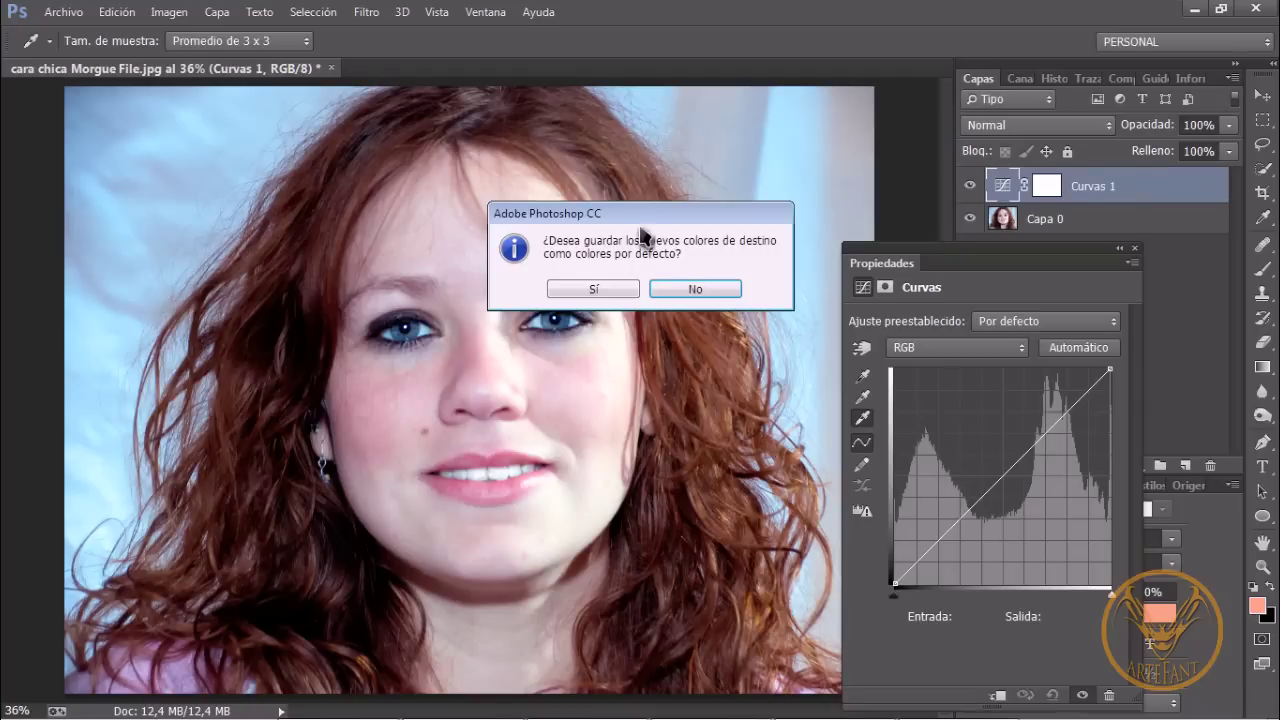
pyautogui.click(596, 290)
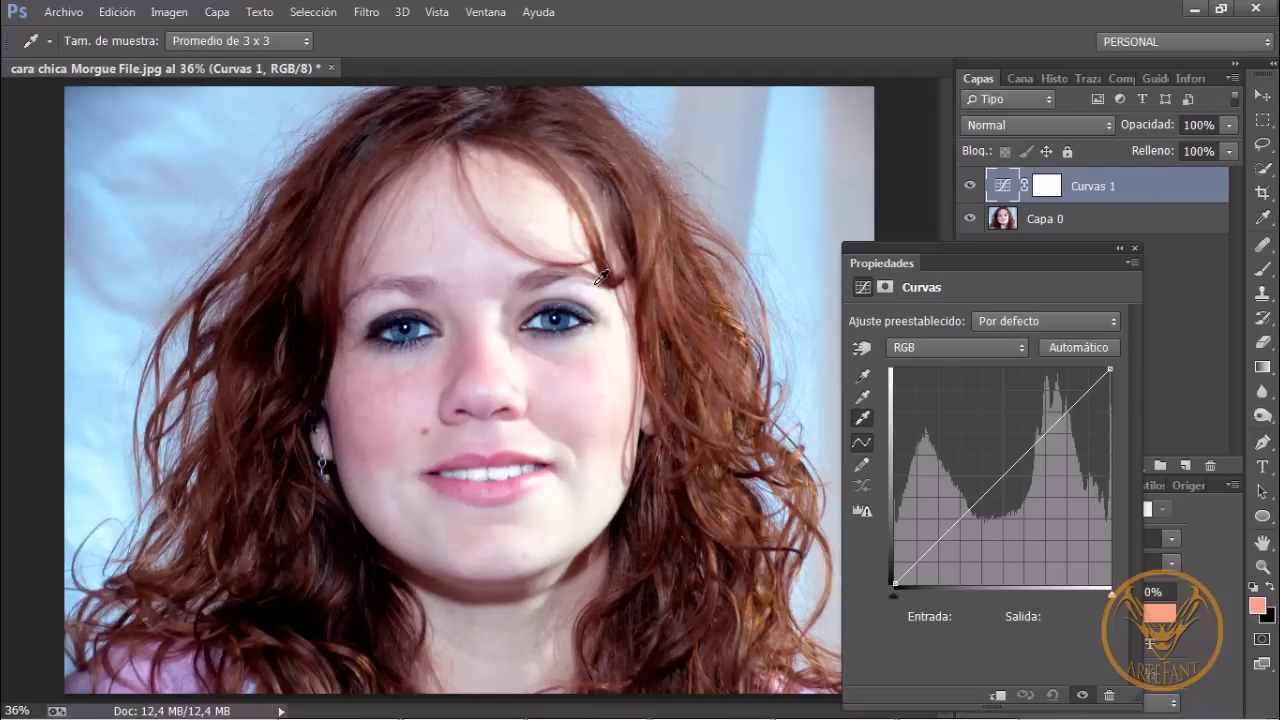
pyautogui.click(623, 342)
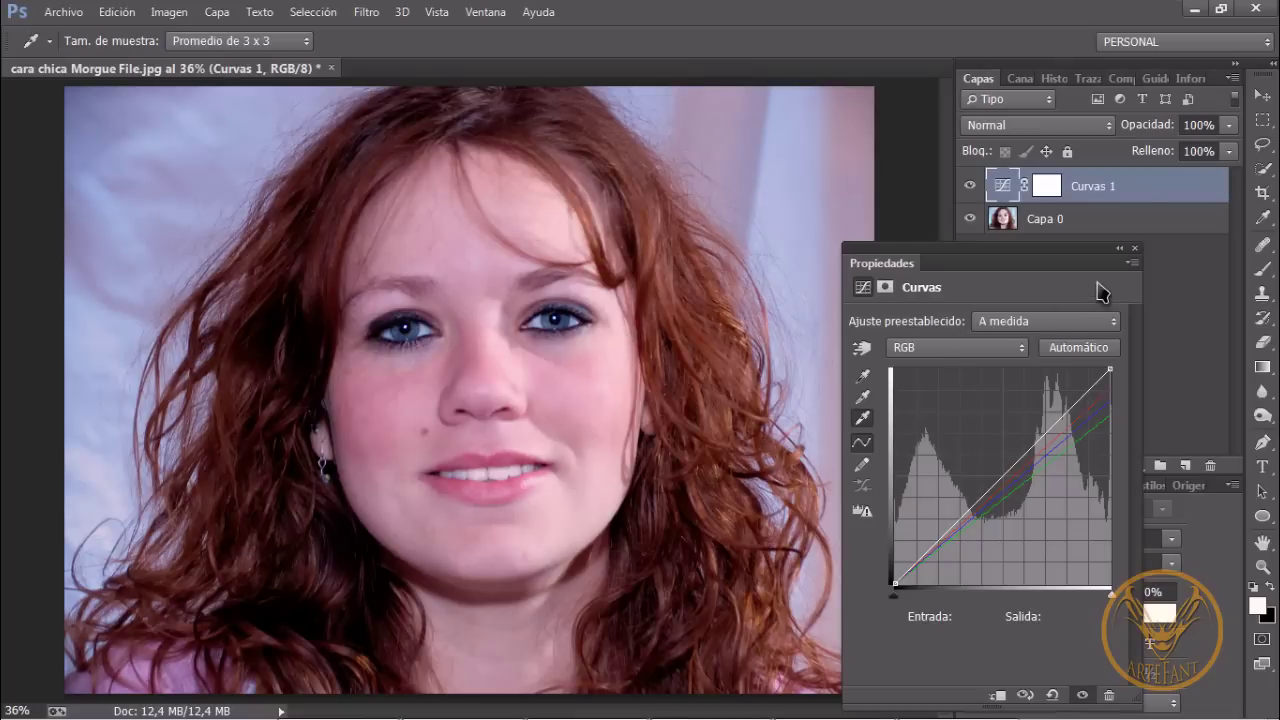
# Close the curve properties and invert the Curvas 1 mask to black with Ctrl+I
pyautogui.click(1136, 249)
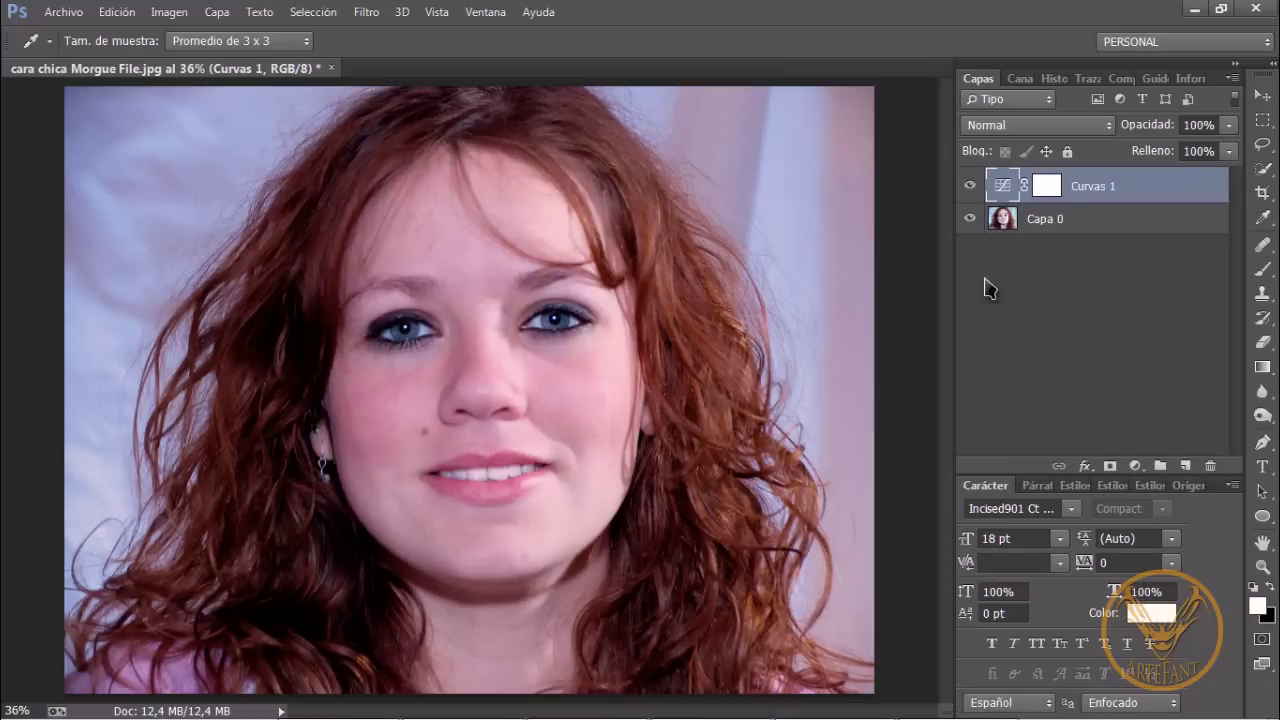
pyautogui.click(1043, 187)
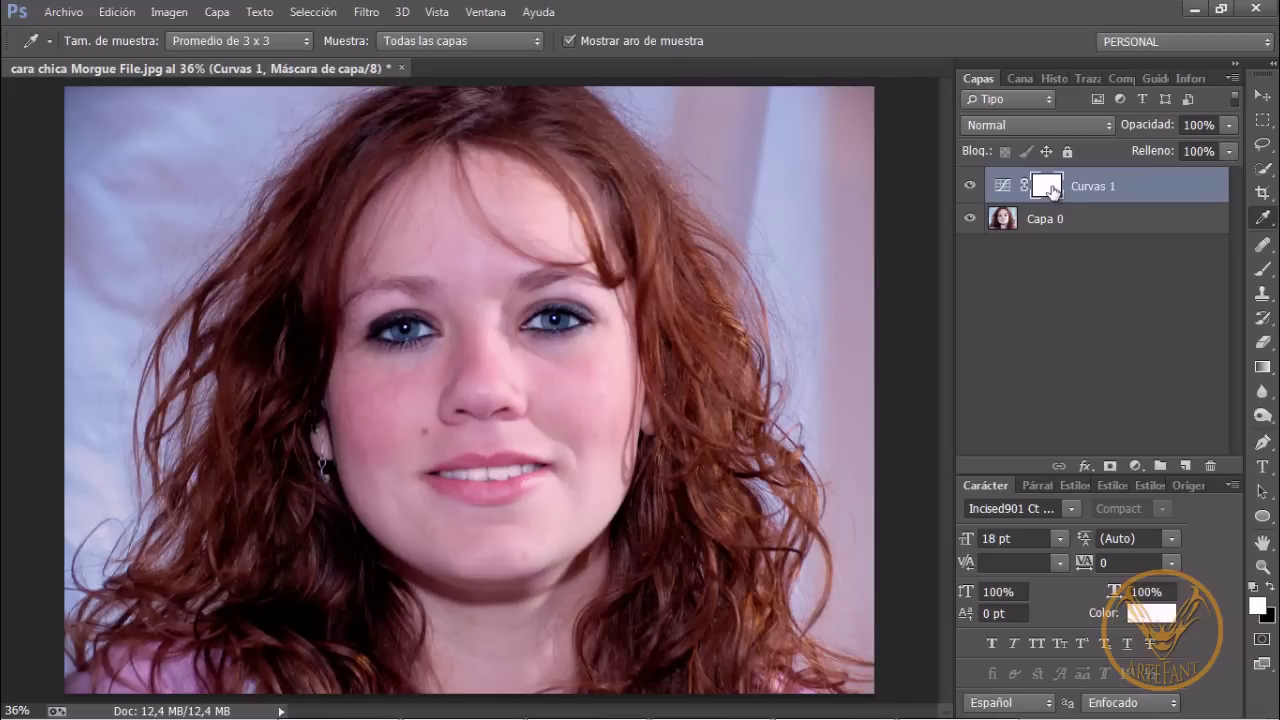
pyautogui.hotkey('ctrl', 'i')
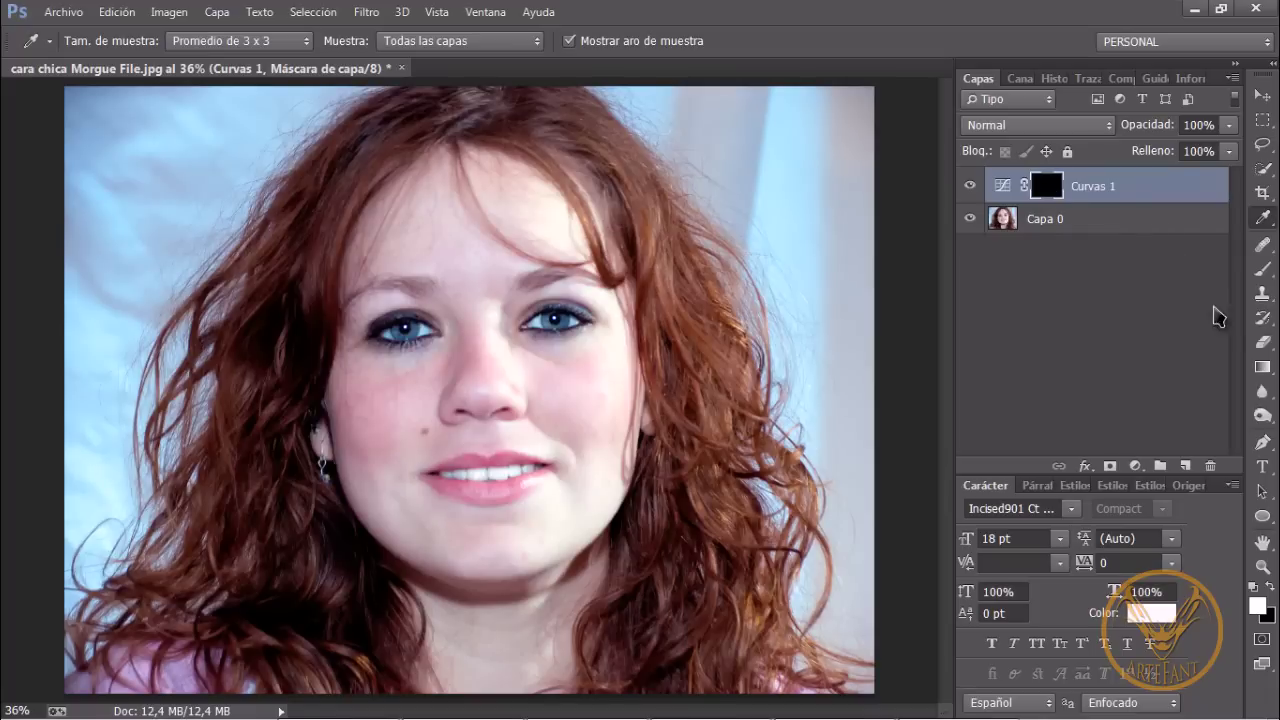
# Choose a soft Brush with white as the painting colour
pyautogui.click(1264, 272)
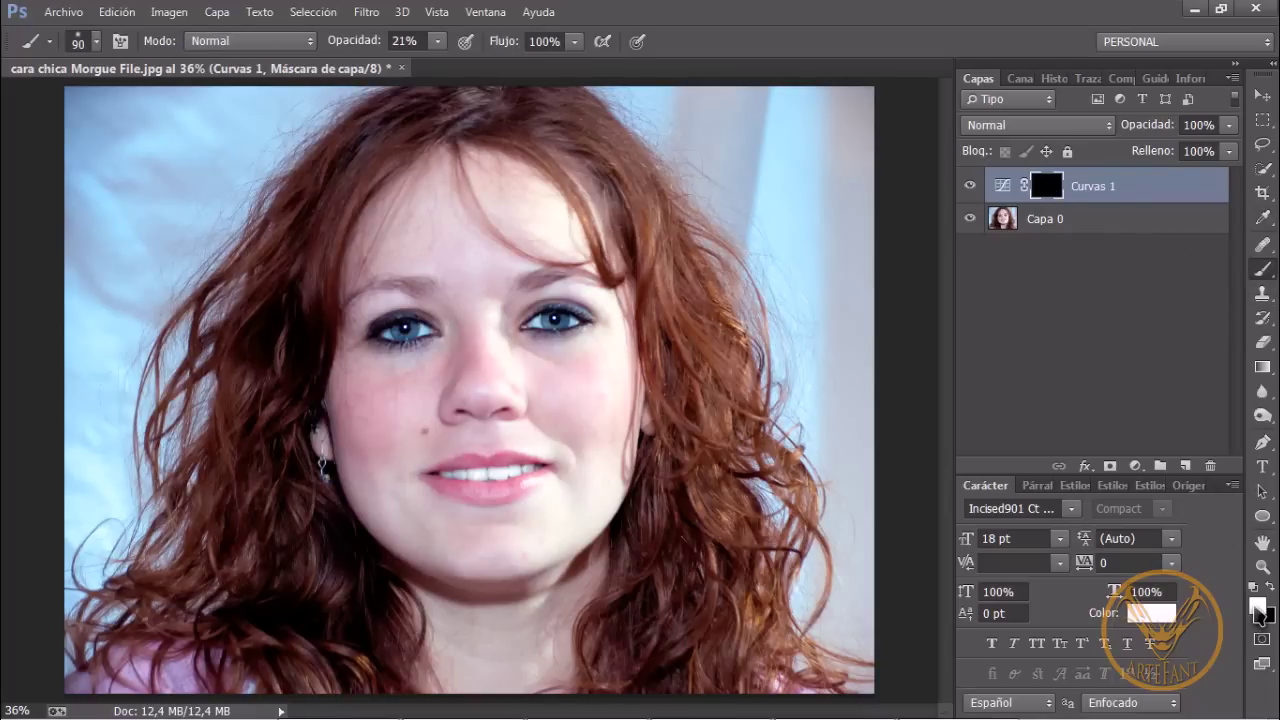
pyautogui.click(1256, 605)
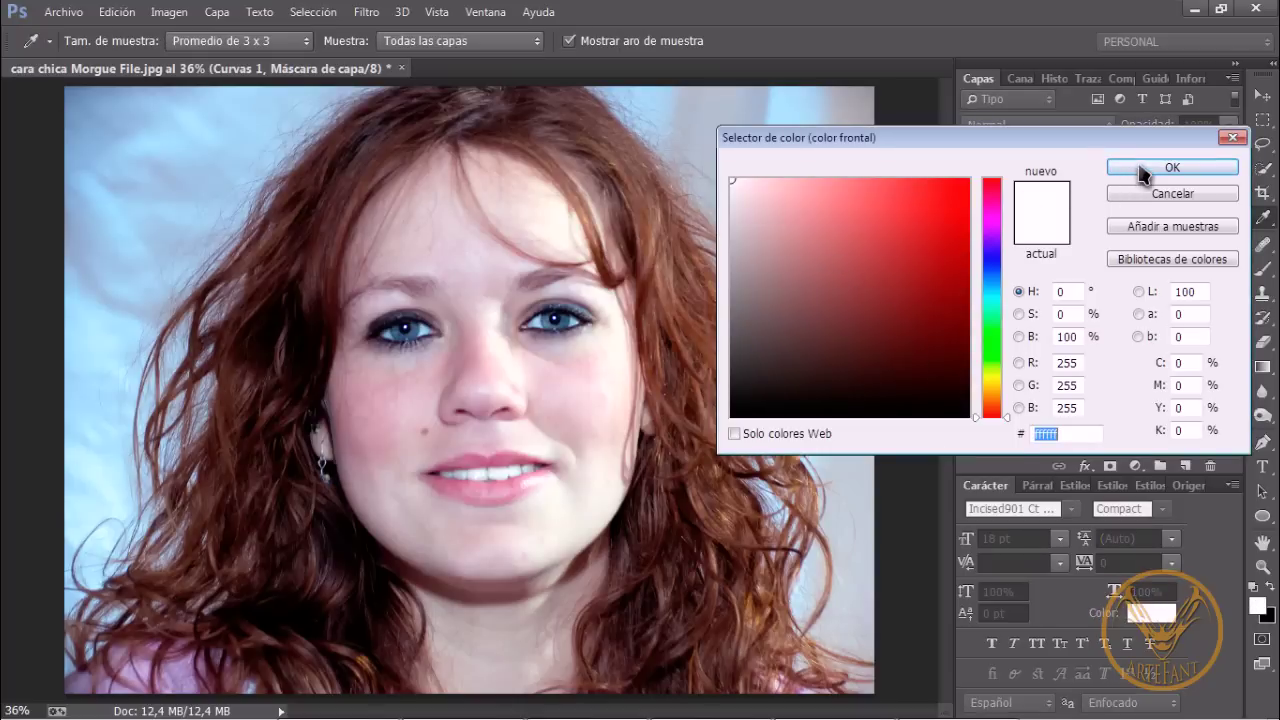
pyautogui.click(1172, 167)
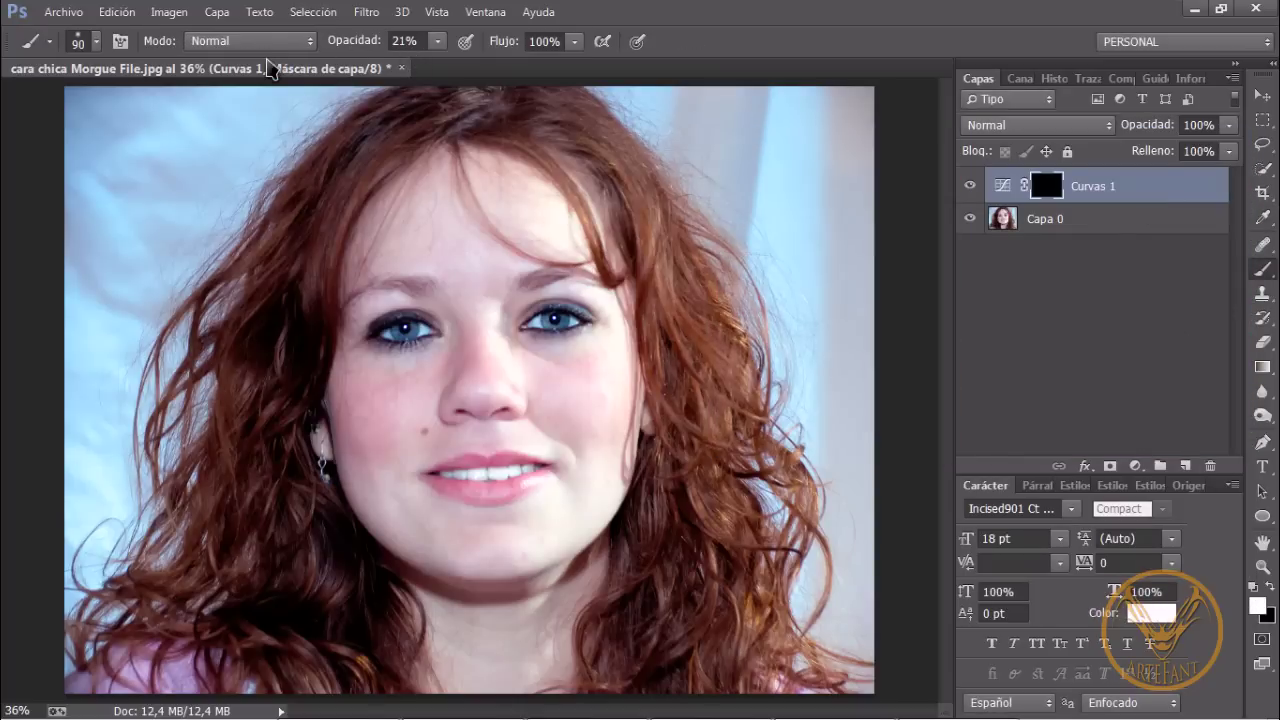
pyautogui.click(96, 43)
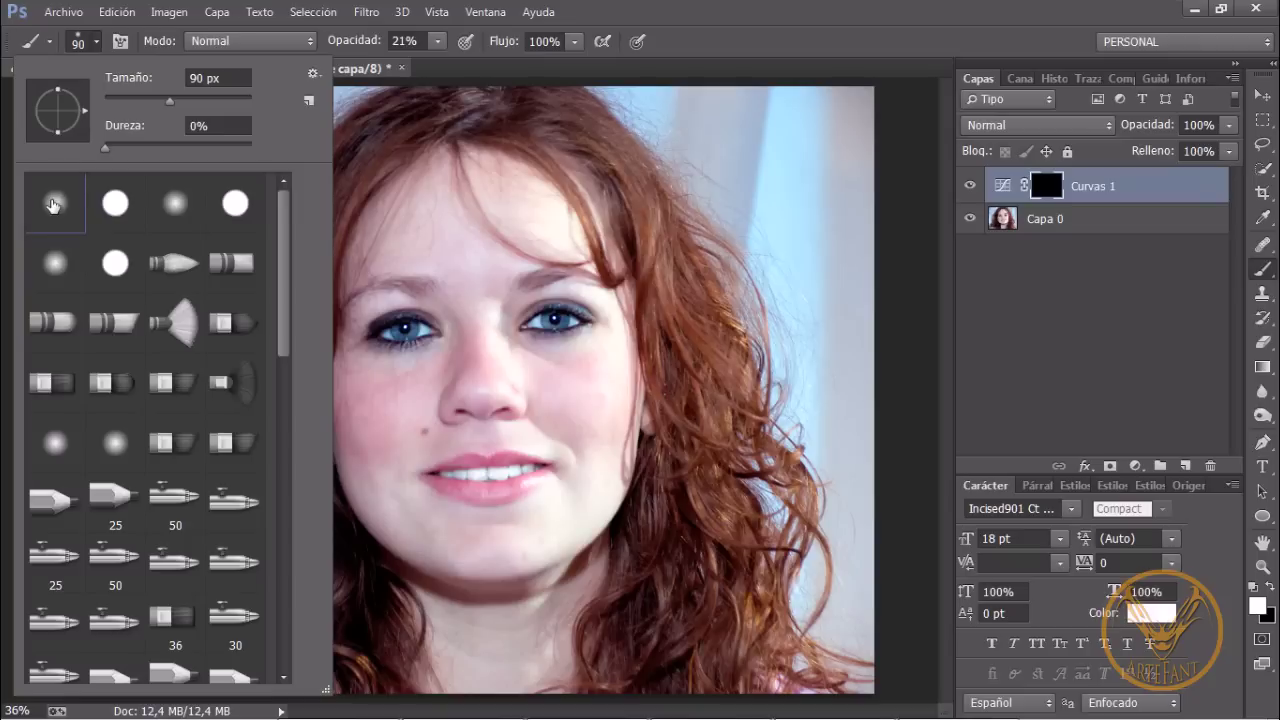
# Paint white over the face in the Curvas 1 mask, resizing the brush with ] and [
pyautogui.click(654, 114)
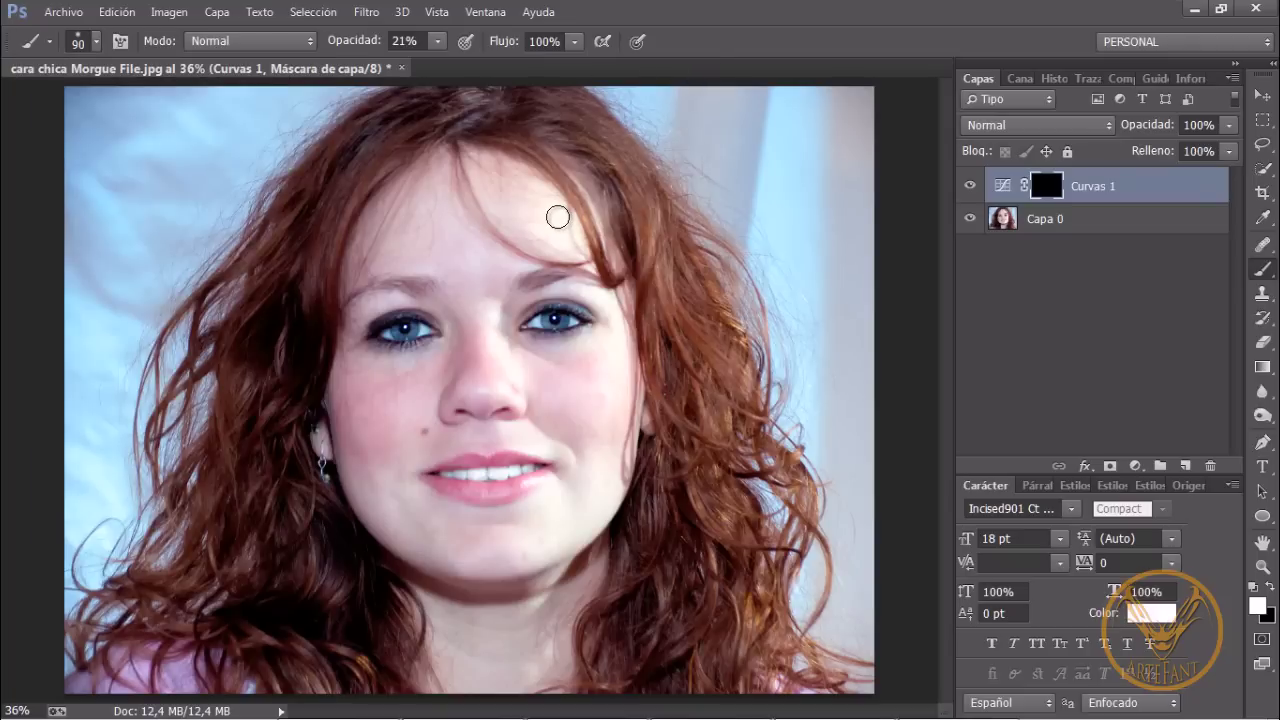
pyautogui.press(']')
pyautogui.press(']')
pyautogui.press(']')
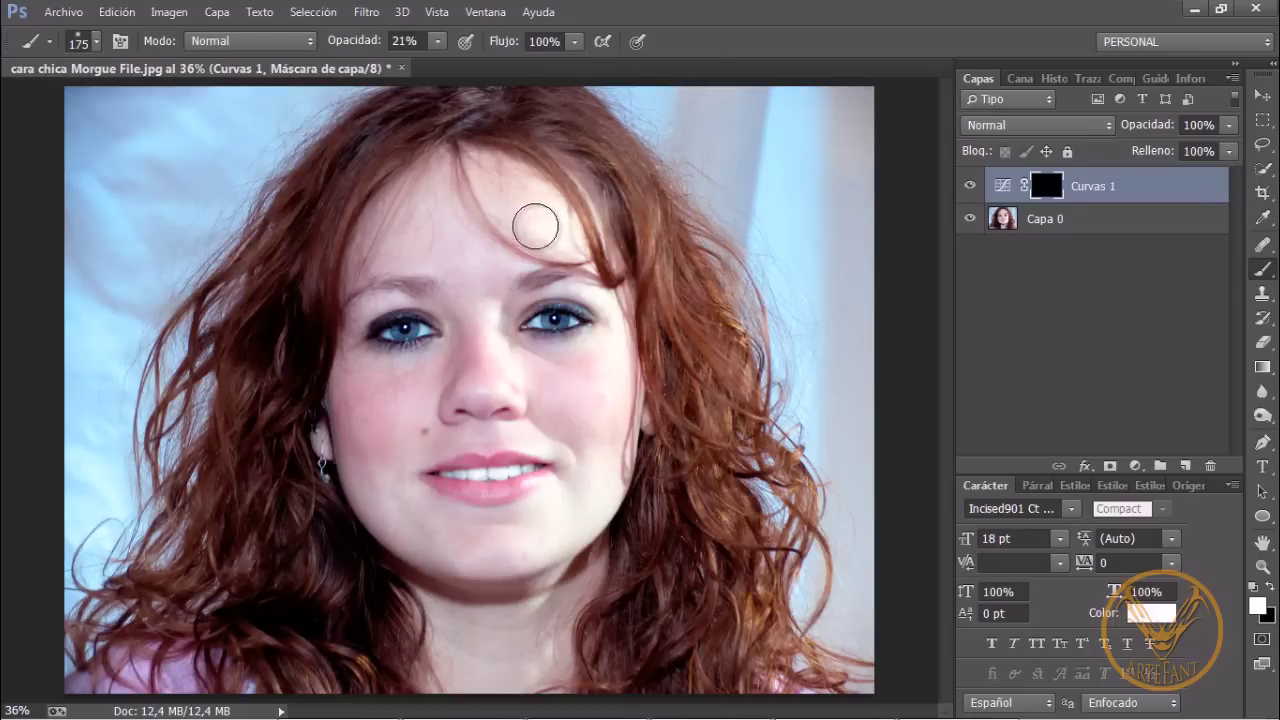
pyautogui.press(']')
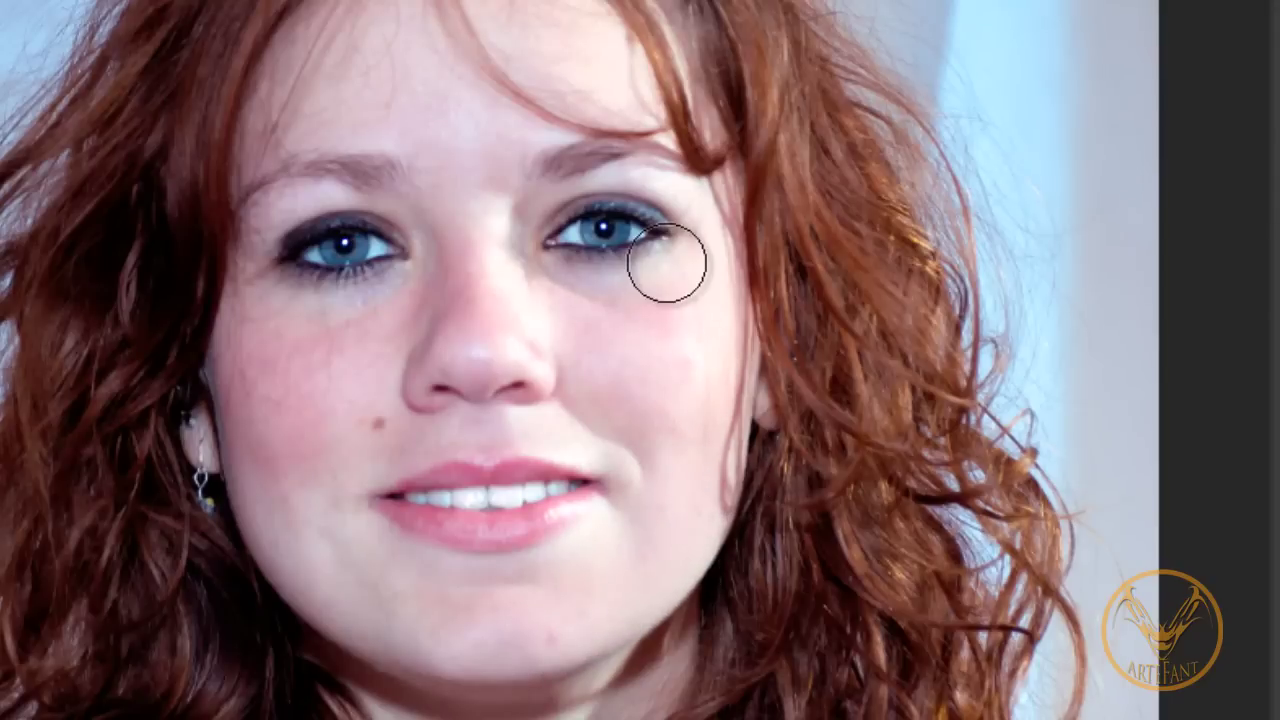
pyautogui.press('[')
pyautogui.press('[')
pyautogui.press('[')
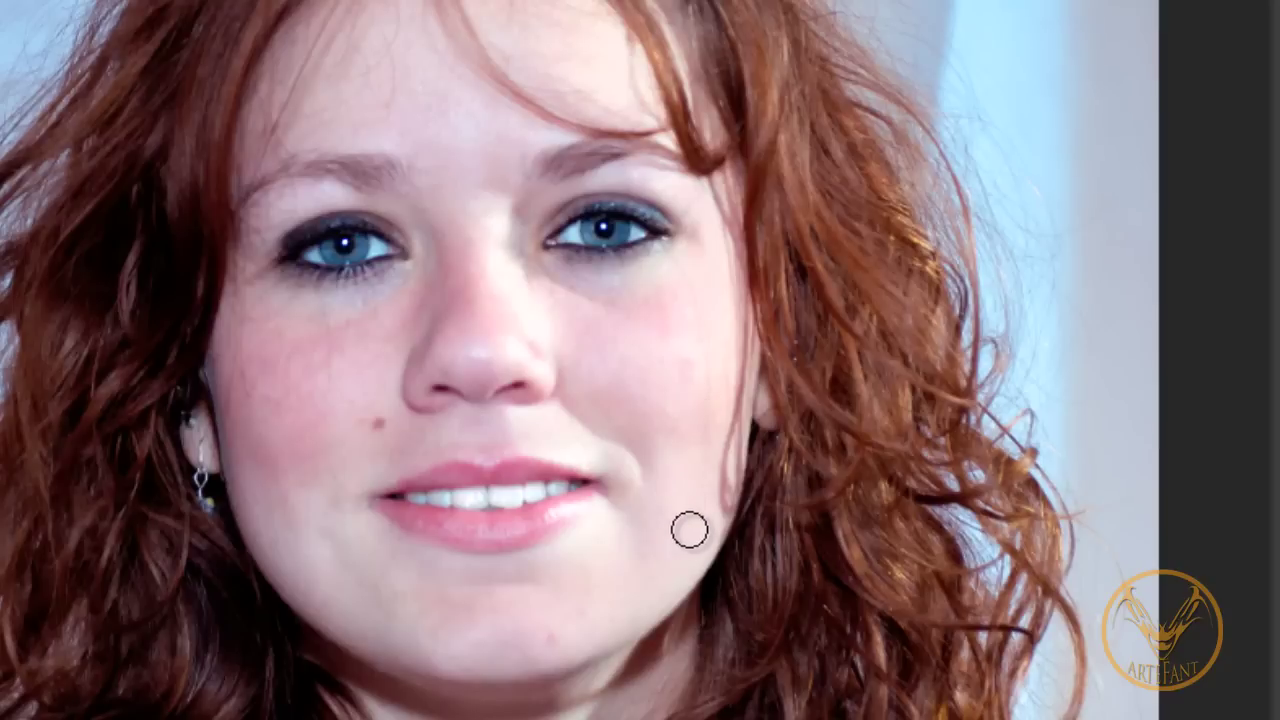
pyautogui.press(']')
pyautogui.press(']')
pyautogui.press(']')
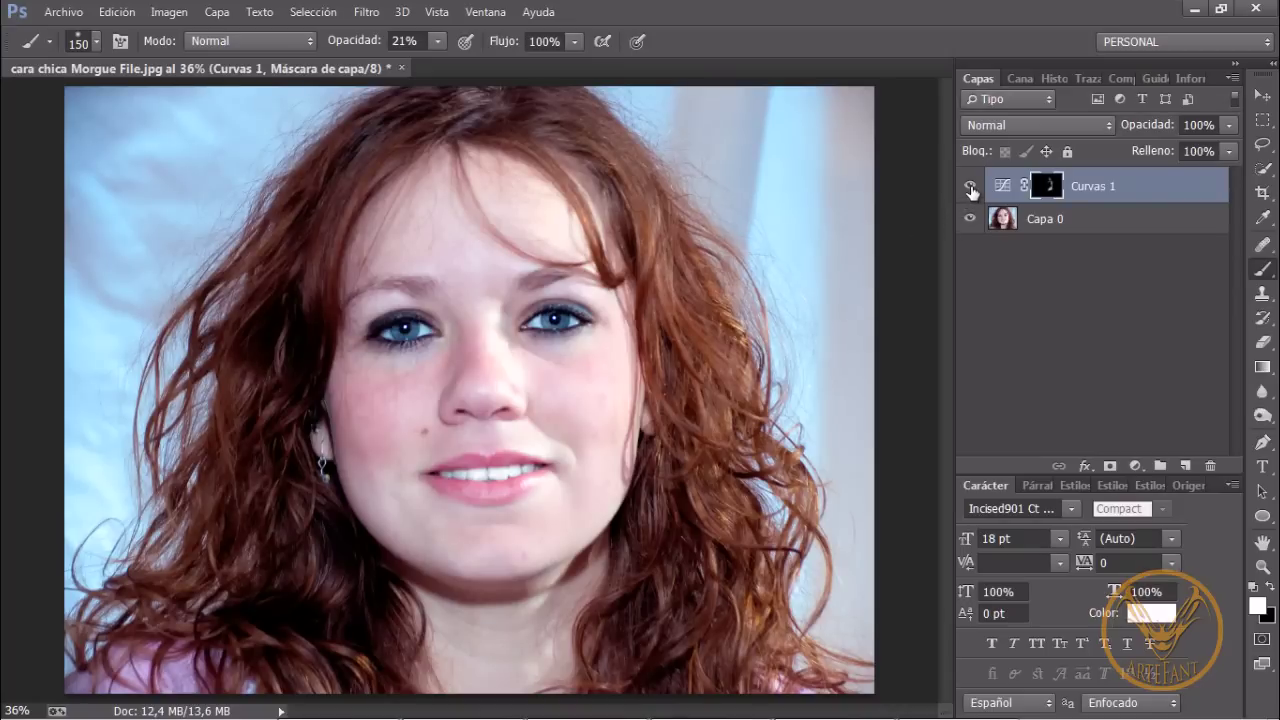
pyautogui.click(969, 187)
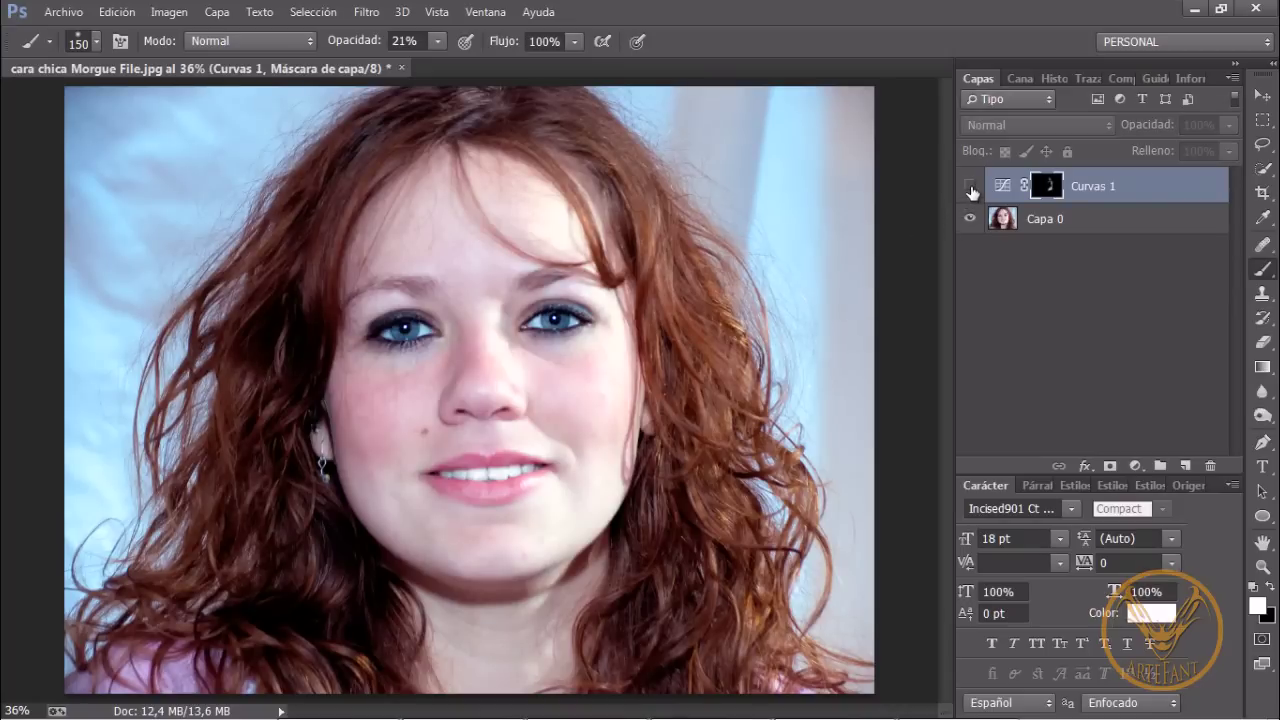
pyautogui.click(970, 188)
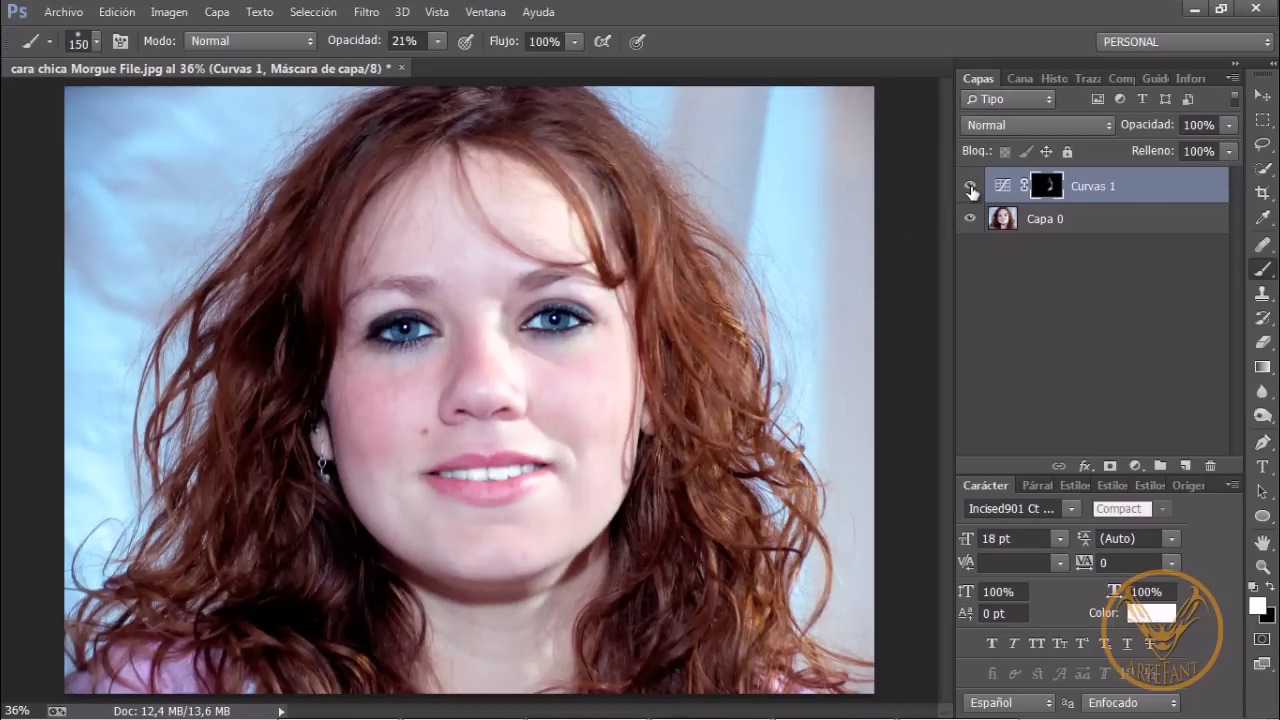